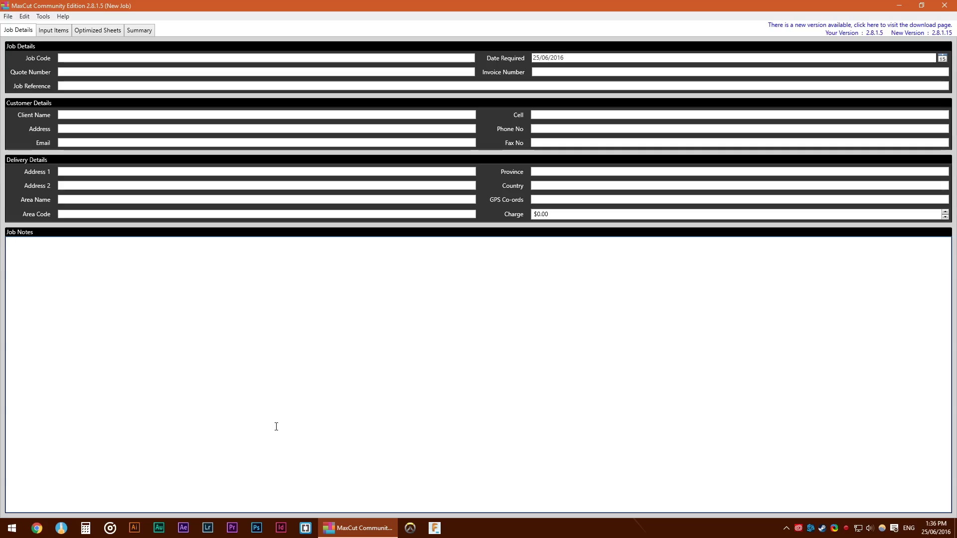
# Leave Job Details and show the new job's empty Input Items list.
pyautogui.click(47, 31)
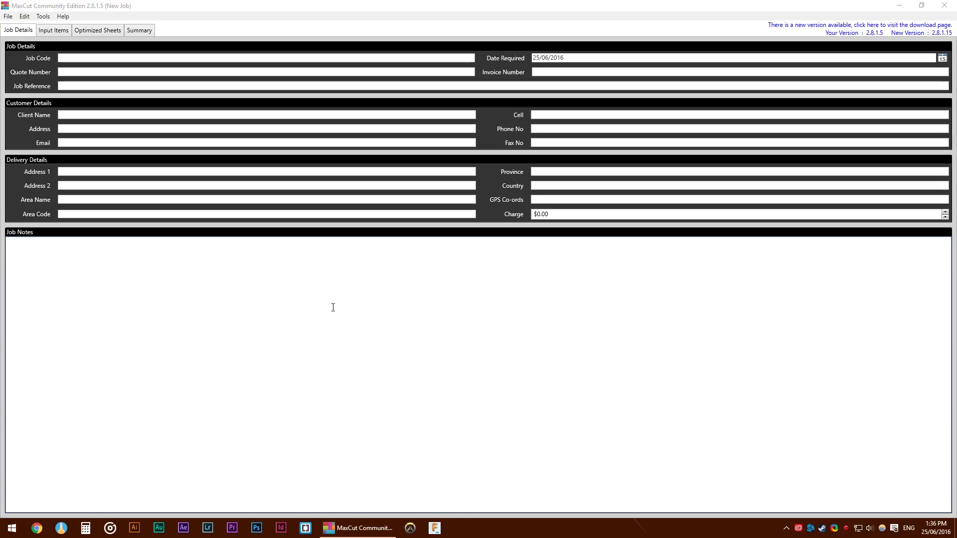
# Define a DrawerSide panel: 550 × 100 mm, quantity 2, in 12mm CD Pine Ply.
pyautogui.click(54, 31)
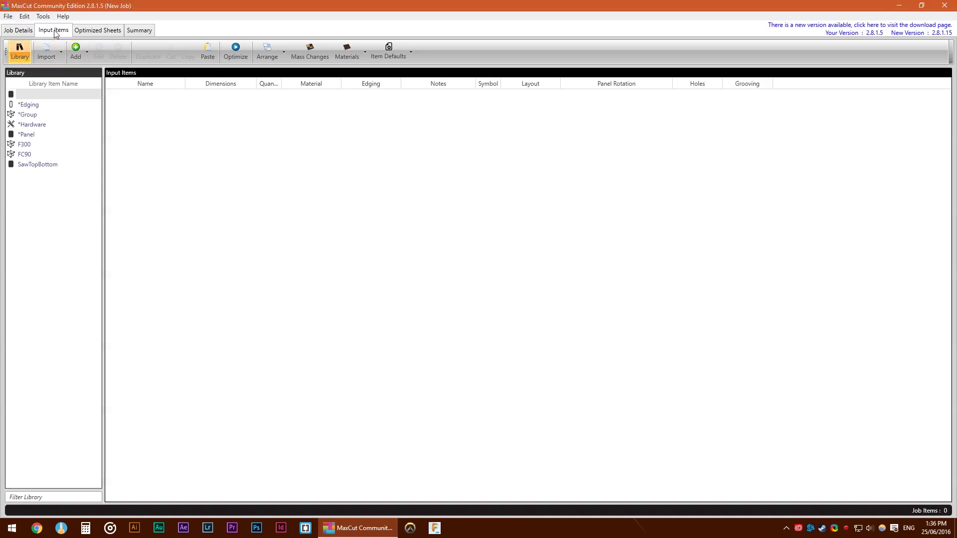
pyautogui.click(76, 52)
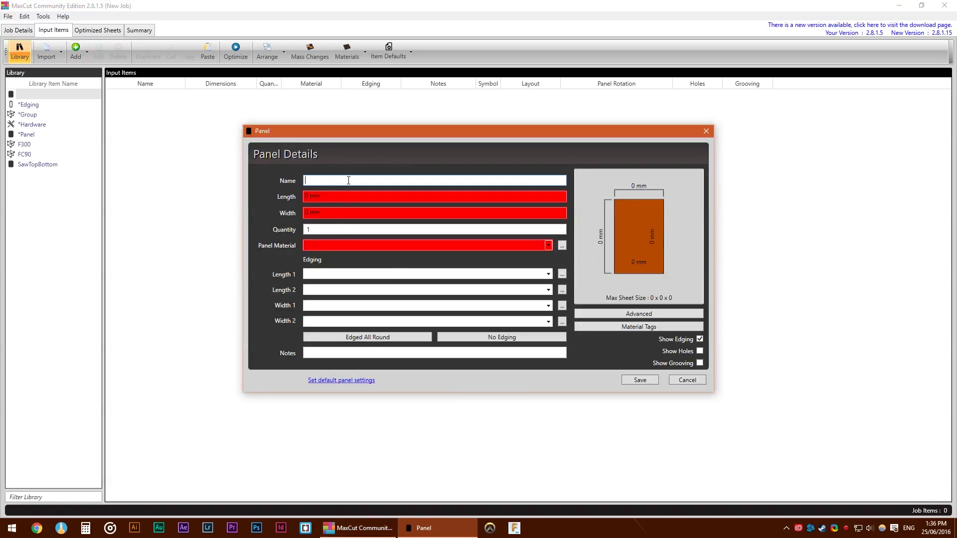
pyautogui.write('DrawerSide')
pyautogui.press('Tab')
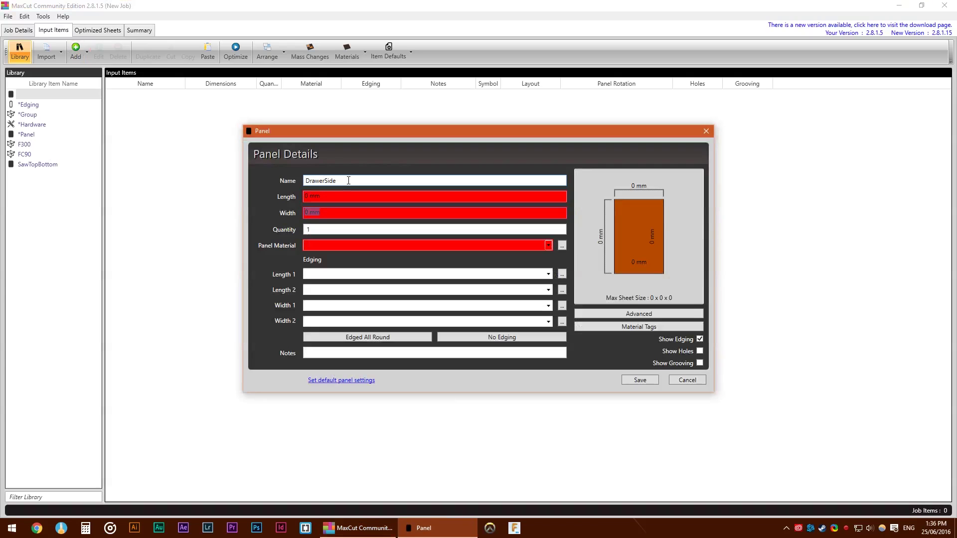
pyautogui.write('550')
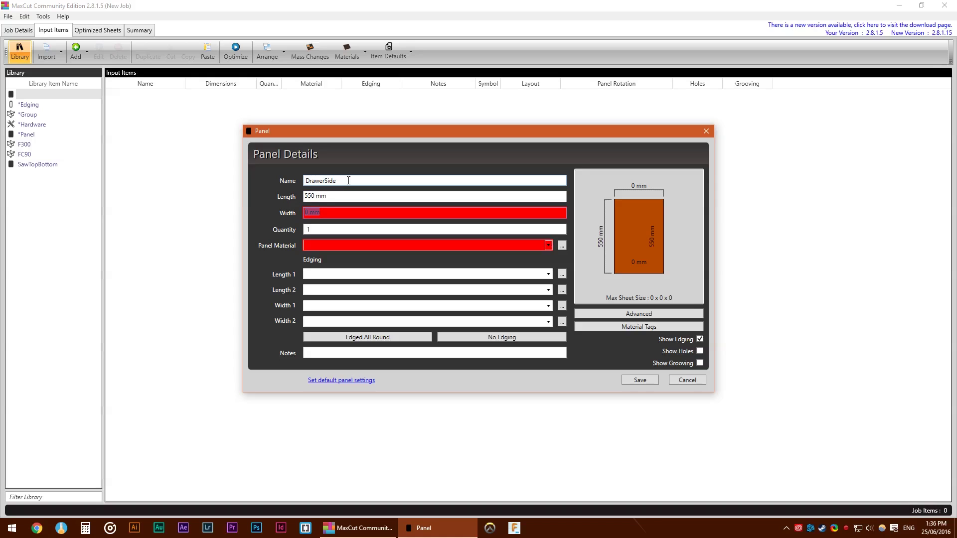
pyautogui.write('100')
pyautogui.press('Tab')
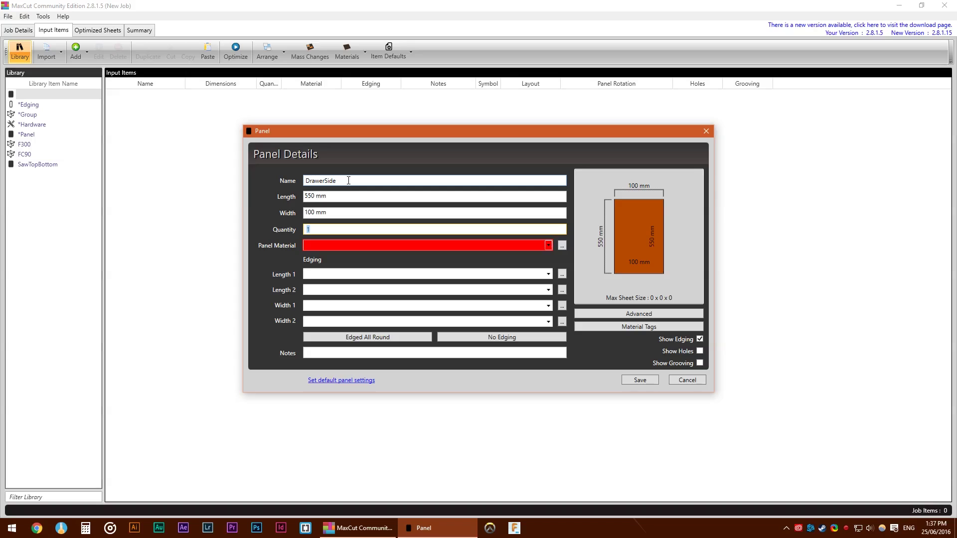
pyautogui.write('2')
pyautogui.click(548, 245)
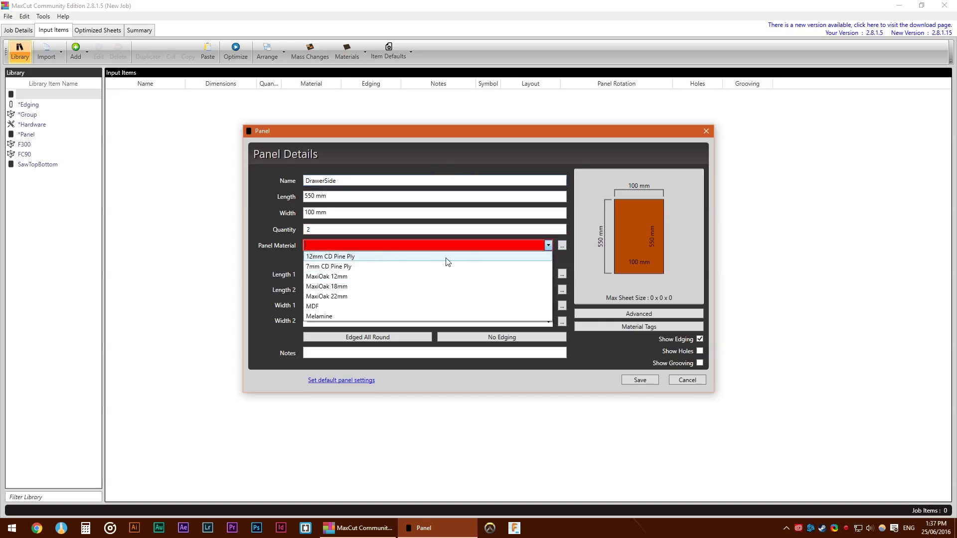
pyautogui.click(350, 257)
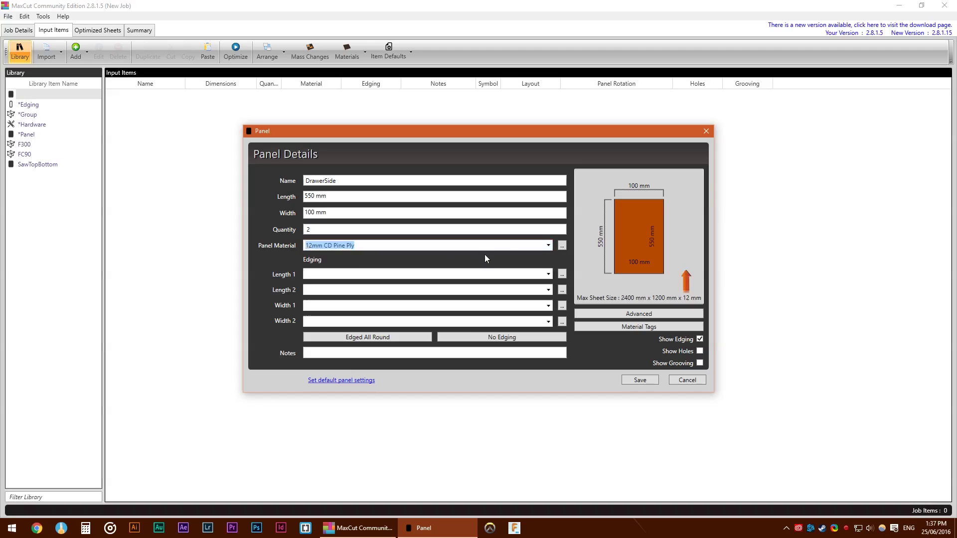
# Delete the 12mm CD Pine Ply sheet material, keeping MDF.
pyautogui.click(562, 245)
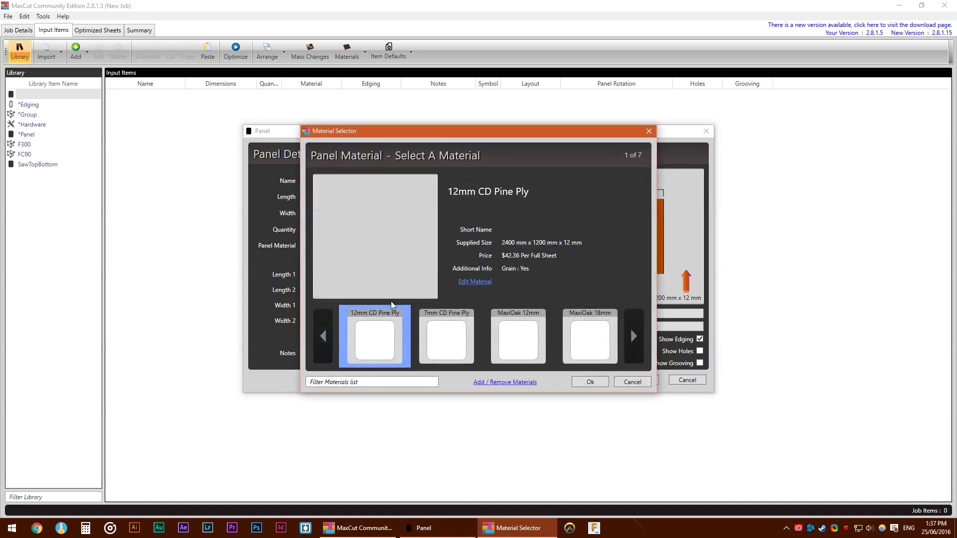
pyautogui.click(494, 382)
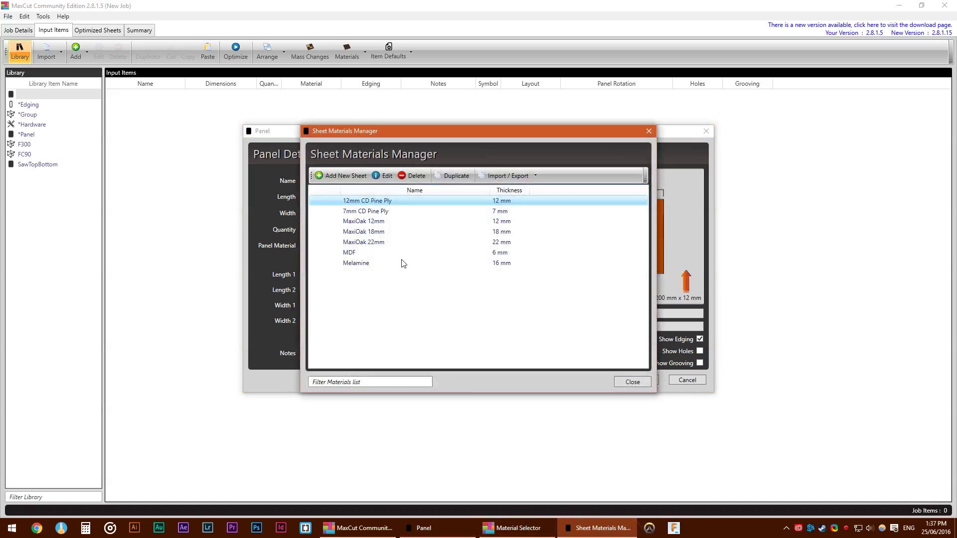
pyautogui.click(412, 176)
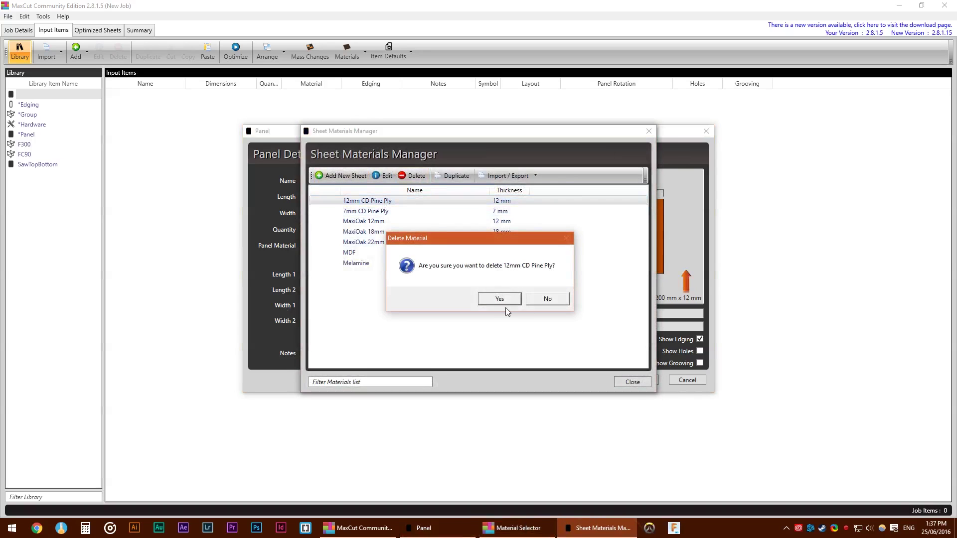
pyautogui.click(504, 304)
pyautogui.click(416, 175)
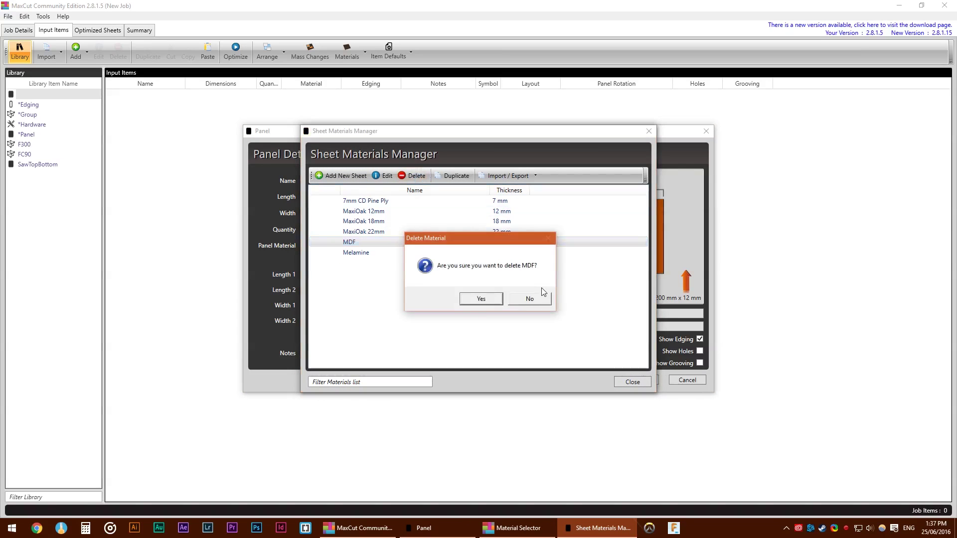
pyautogui.click(492, 299)
# Add sheet material 12mm Plywood Pine C/D (plypine), 2440 × 1220 mm, with grain along length.
pyautogui.click(357, 177)
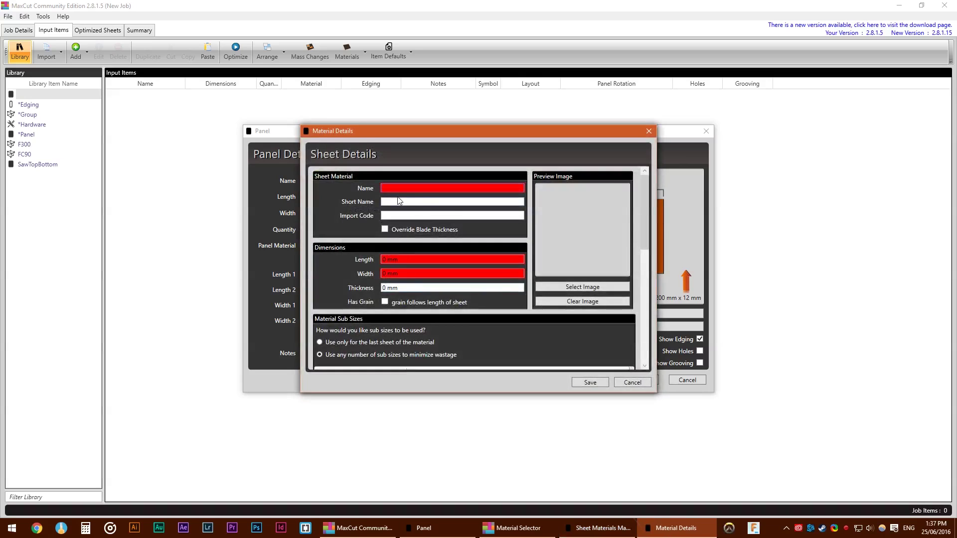
pyautogui.write('12mm')
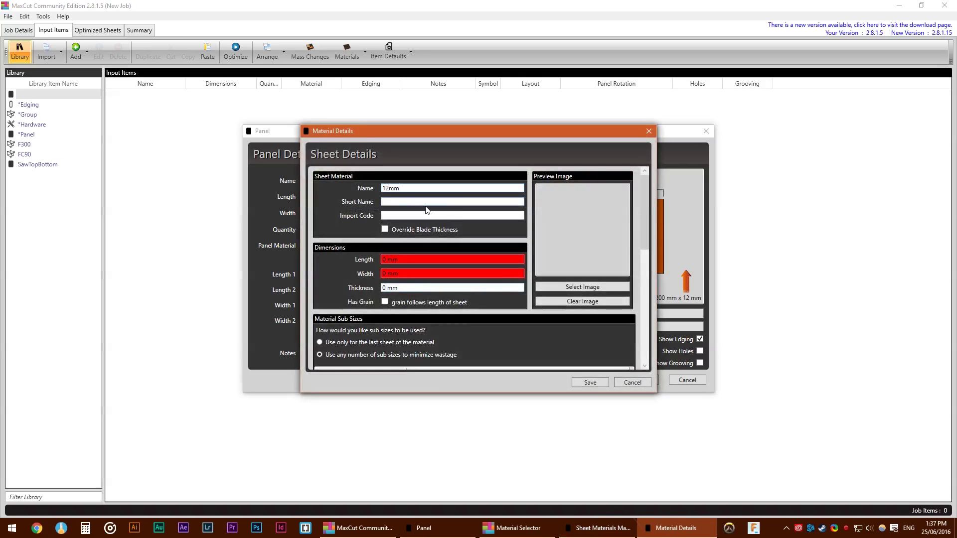
pyautogui.write(' Plywood Pine C/D')
pyautogui.press('Tab')
pyautogui.write('ply')
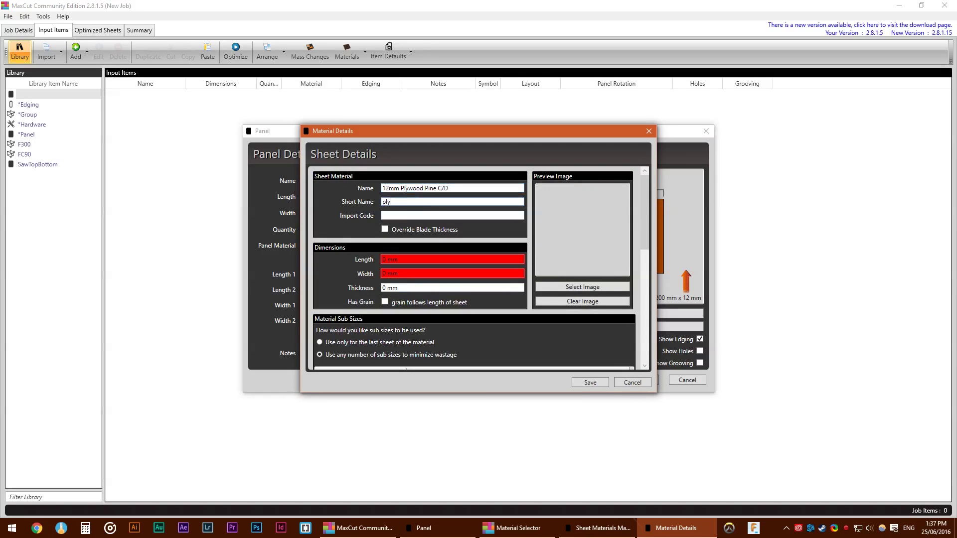
pyautogui.write('pine')
pyautogui.press('Tab')
pyautogui.press('Tab')
pyautogui.press('Tab')
pyautogui.write('2440')
pyautogui.press('Tab')
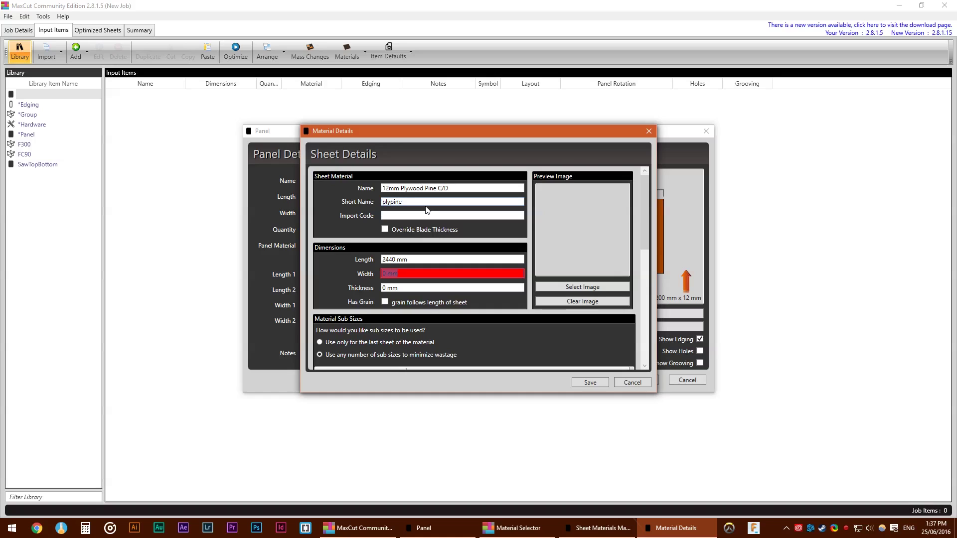
pyautogui.write('1220 mm')
pyautogui.press('Tab')
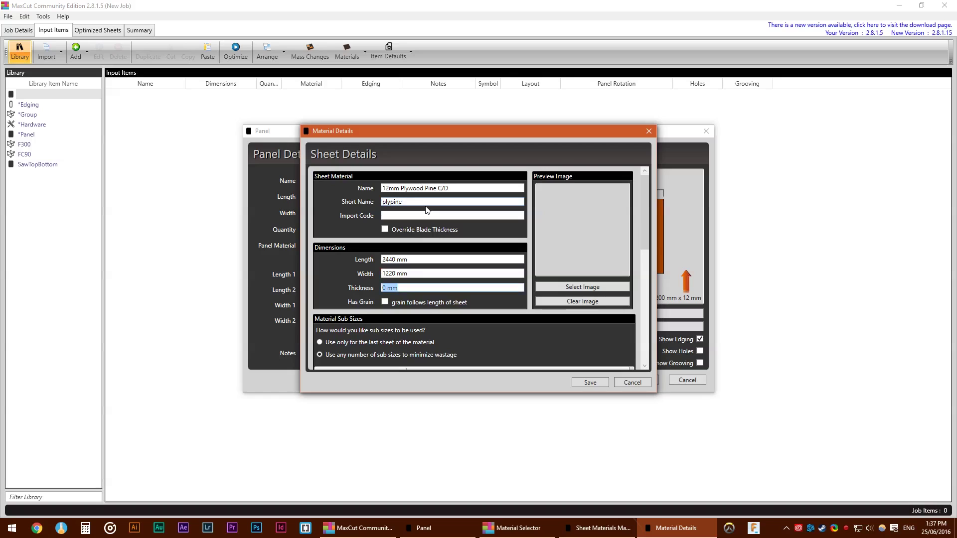
pyautogui.click(431, 301)
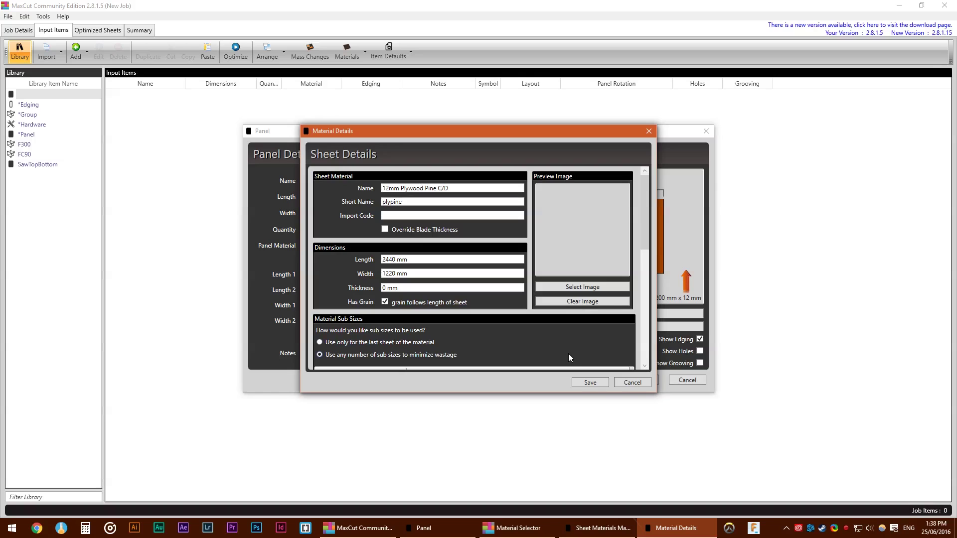
pyautogui.click(585, 384)
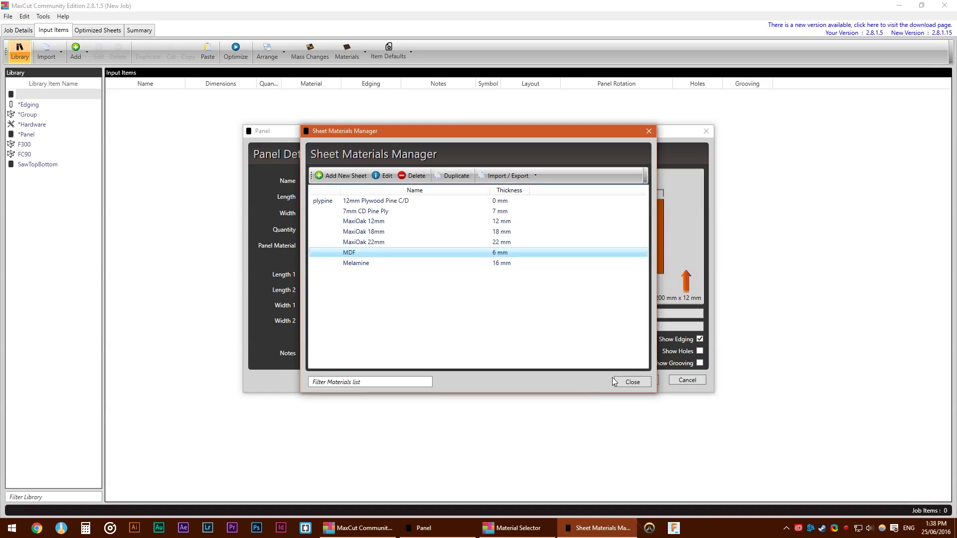
pyautogui.click(389, 202)
pyautogui.click(629, 383)
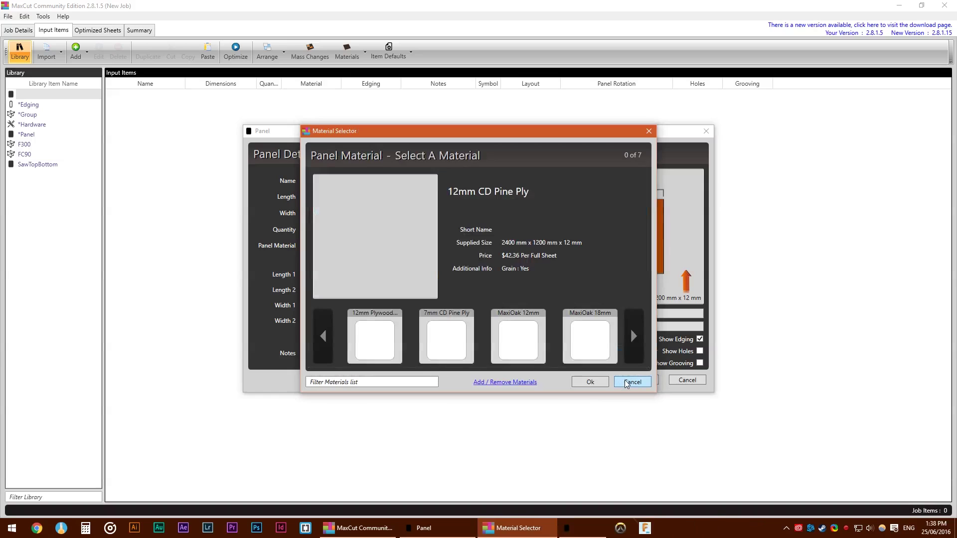
# Set DrawerSide's panel material to 12mm Plywood Pine C/D.
pyautogui.click(604, 385)
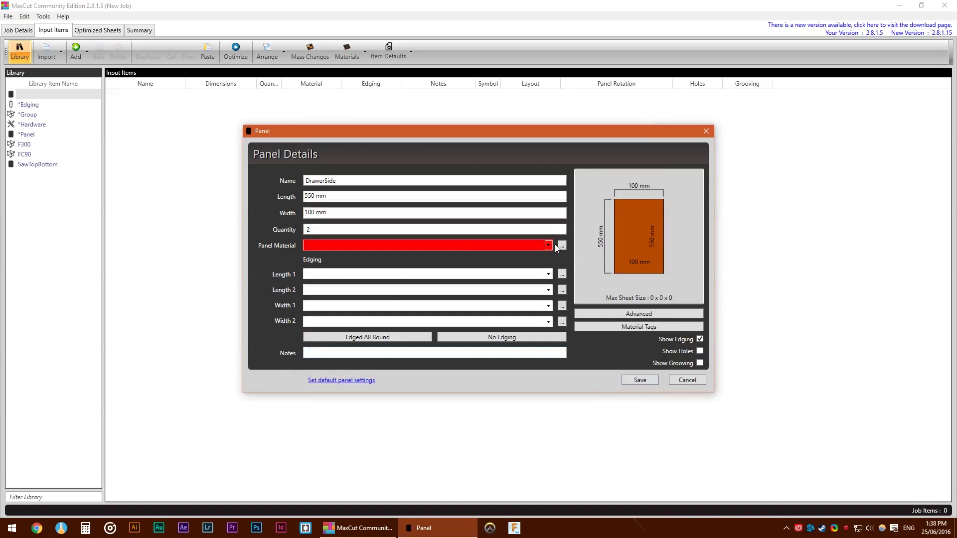
pyautogui.click(549, 245)
pyautogui.click(516, 254)
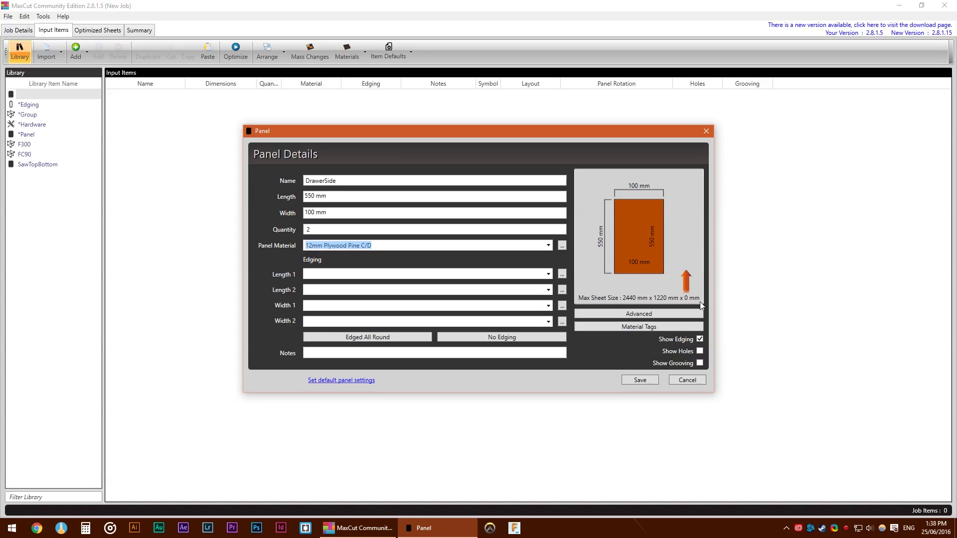
pyautogui.click(337, 197)
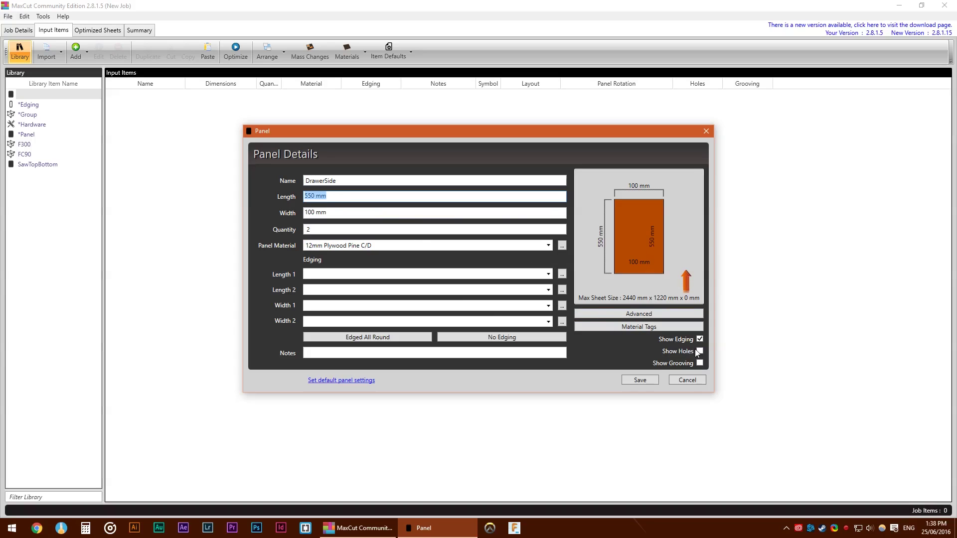
# Set the panel's optimizer rotation to Rotate Regardless of Grain.
pyautogui.click(638, 313)
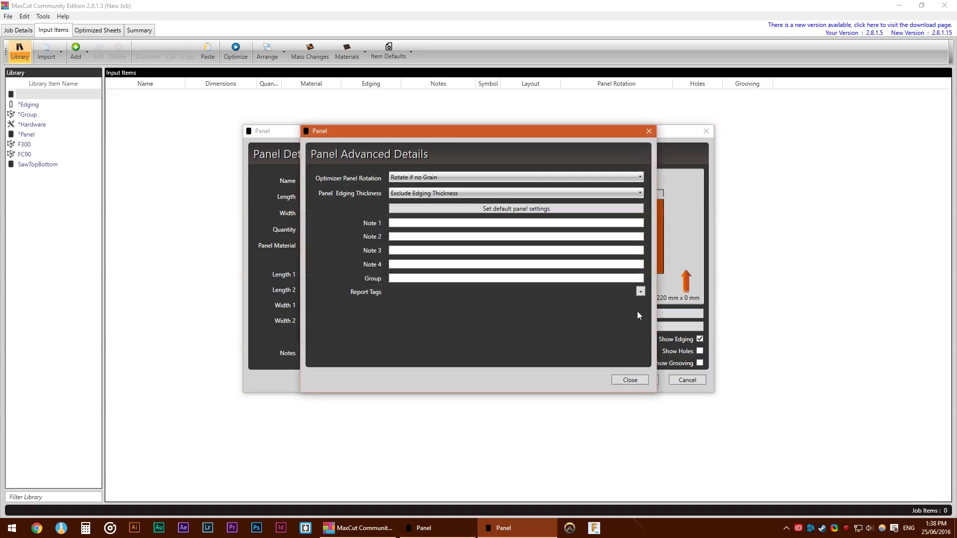
pyautogui.click(636, 379)
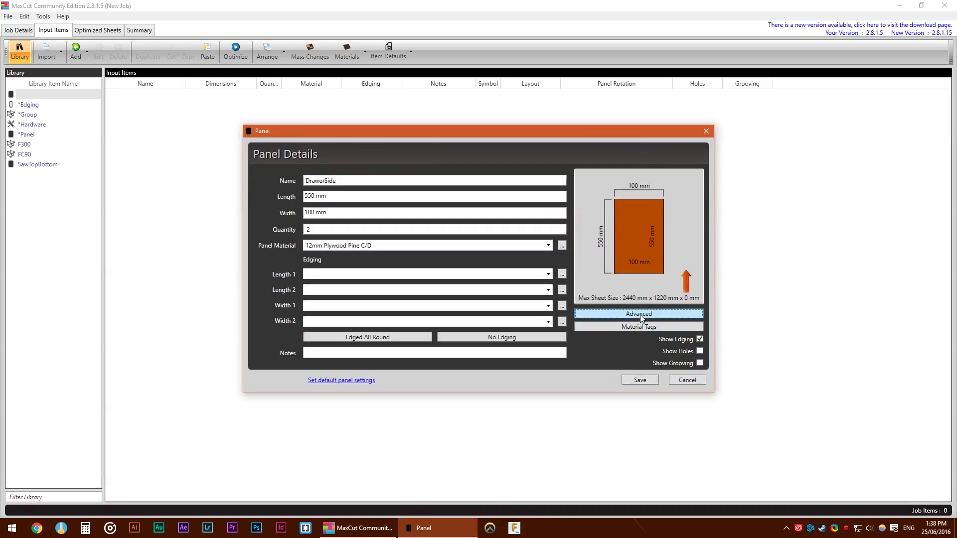
pyautogui.click(640, 316)
pyautogui.click(432, 177)
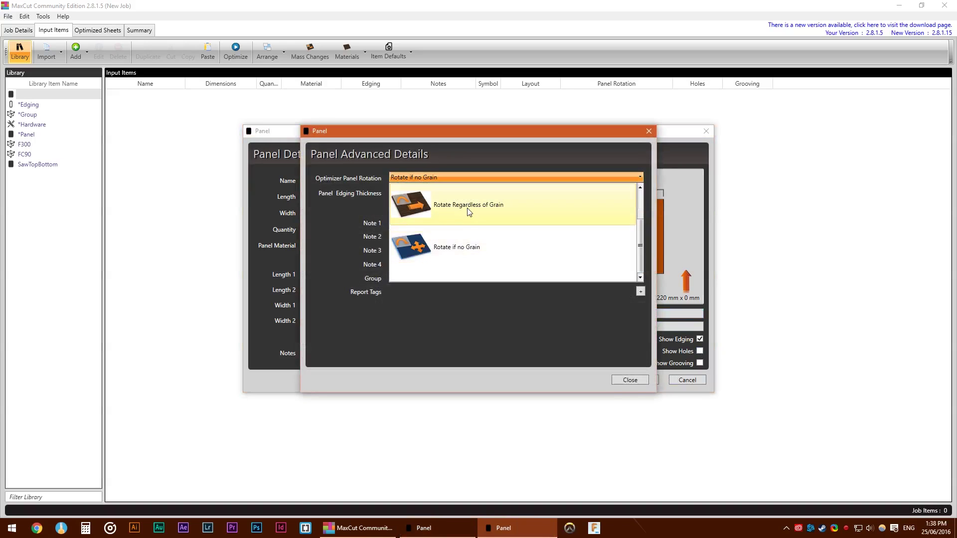
pyautogui.click(515, 256)
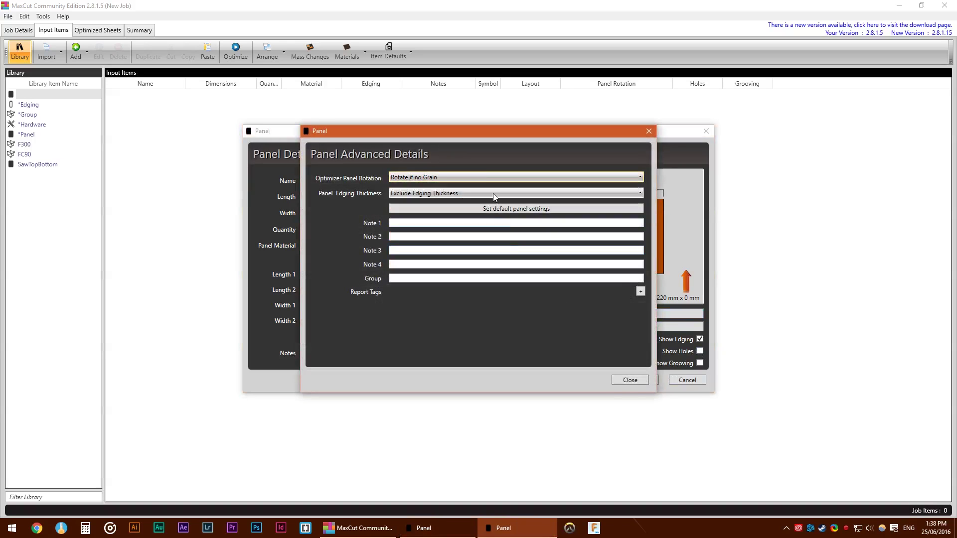
pyautogui.click(495, 178)
pyautogui.click(495, 195)
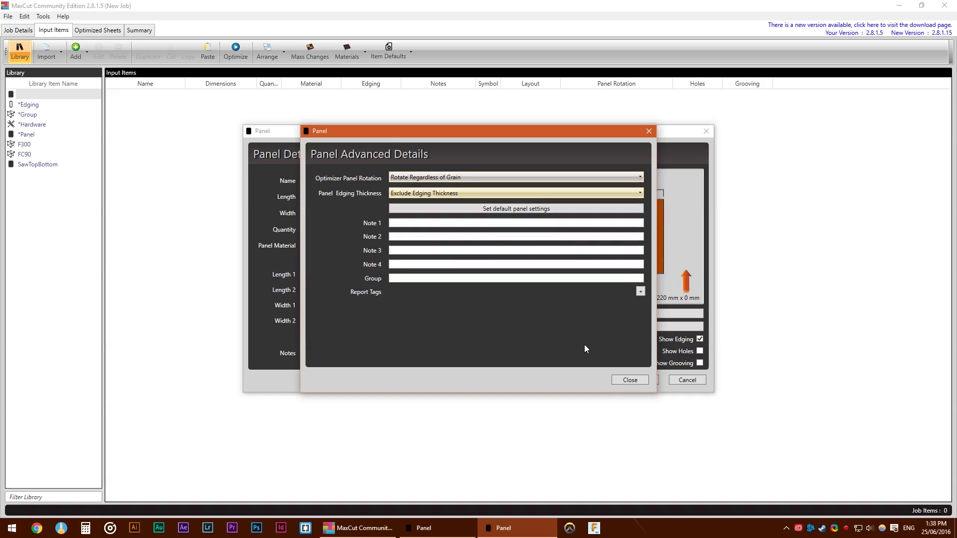
pyautogui.click(630, 382)
# Save the DrawerSide panel to the job's input list.
pyautogui.click(647, 379)
pyautogui.rightClick(172, 146)
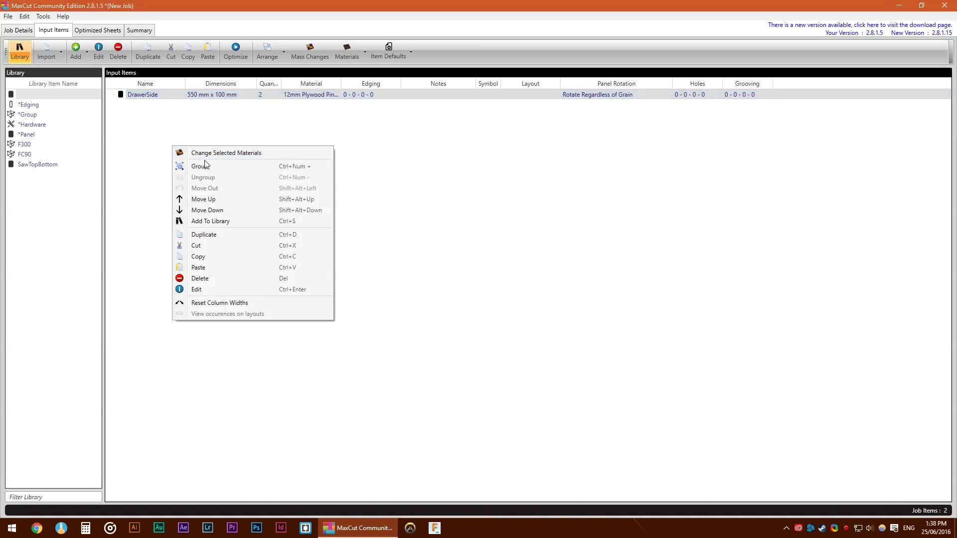
pyautogui.click(149, 111)
# Add and save a second panel with a calculated length of 531.6 mm.
pyautogui.click(75, 54)
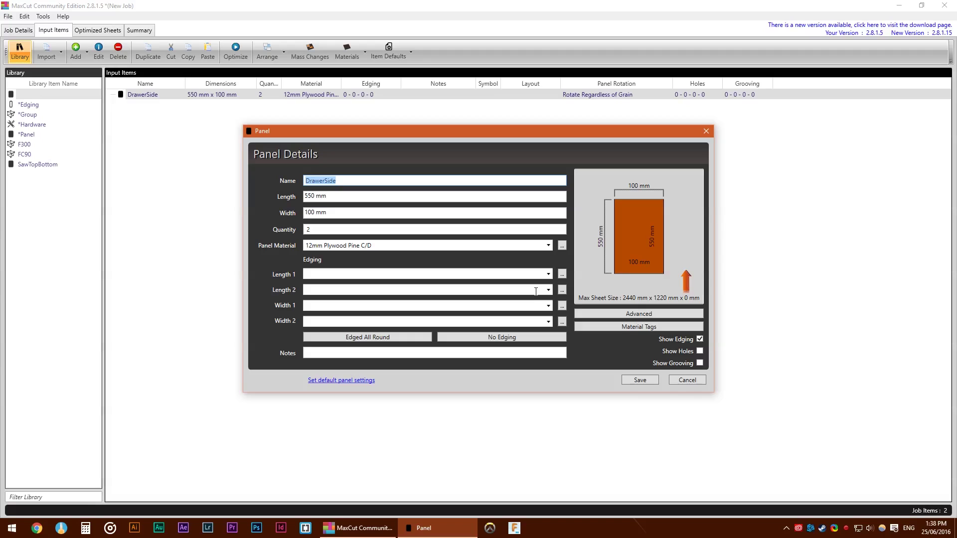
pyautogui.press('Tab')
pyautogui.write('569')
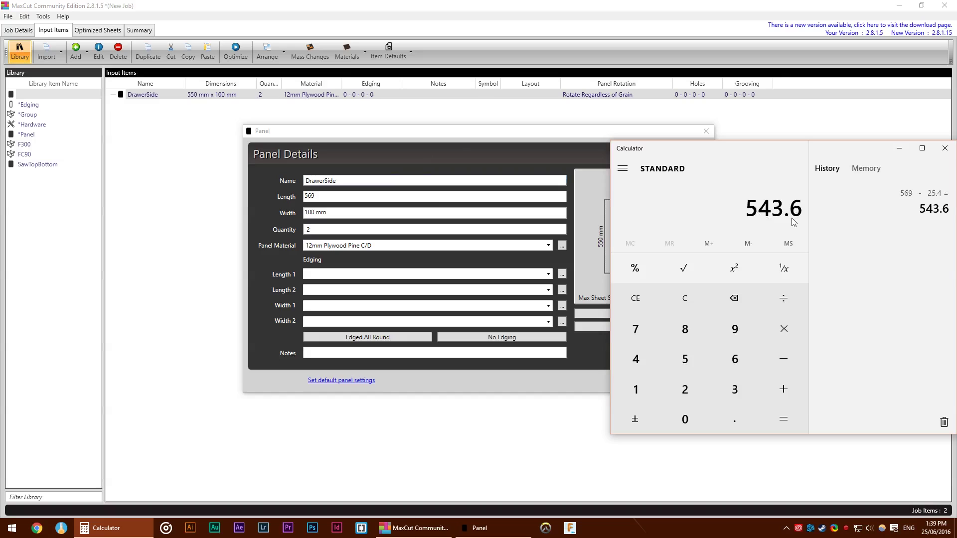
pyautogui.write('-12')
pyautogui.press('Return')
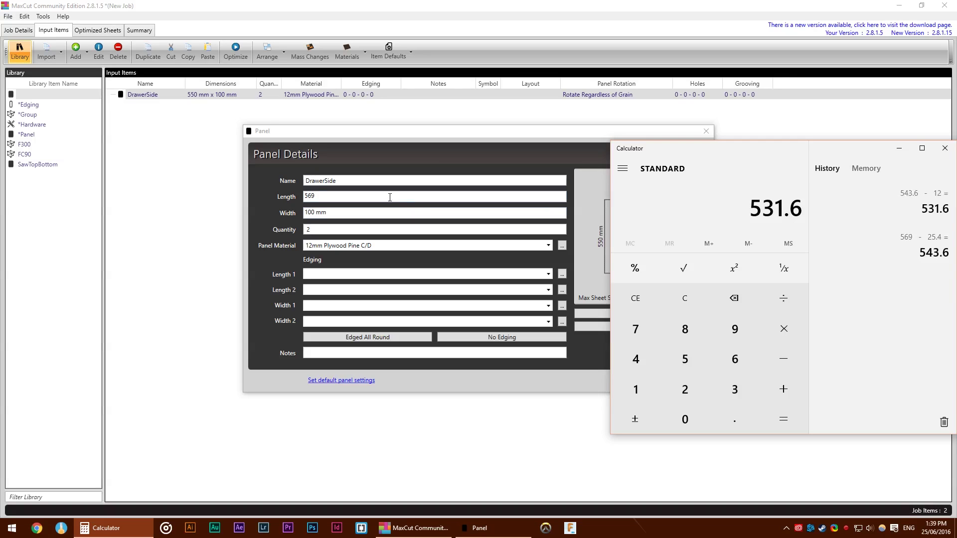
pyautogui.hotkey('ctrl', 'c')
pyautogui.hotkey('alt', 'Tab')
pyautogui.hotkey('ctrl', 'v')
pyautogui.hotkey('shift', 'End')
pyautogui.press('Delete')
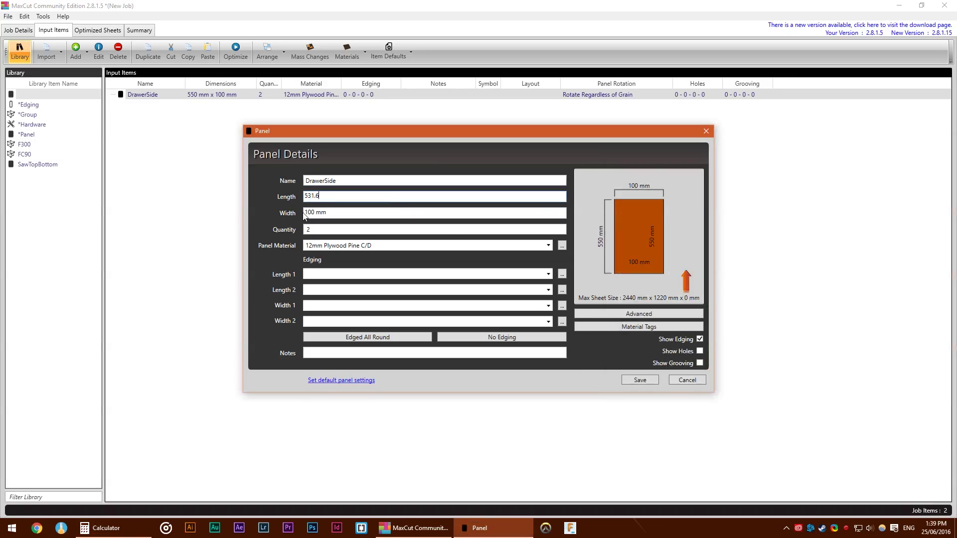
pyautogui.press('Tab')
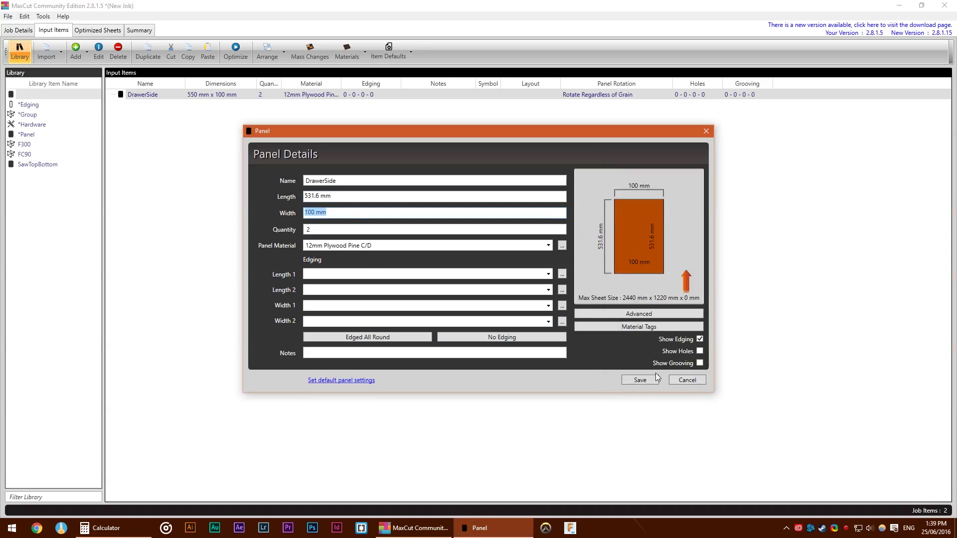
pyautogui.click(640, 380)
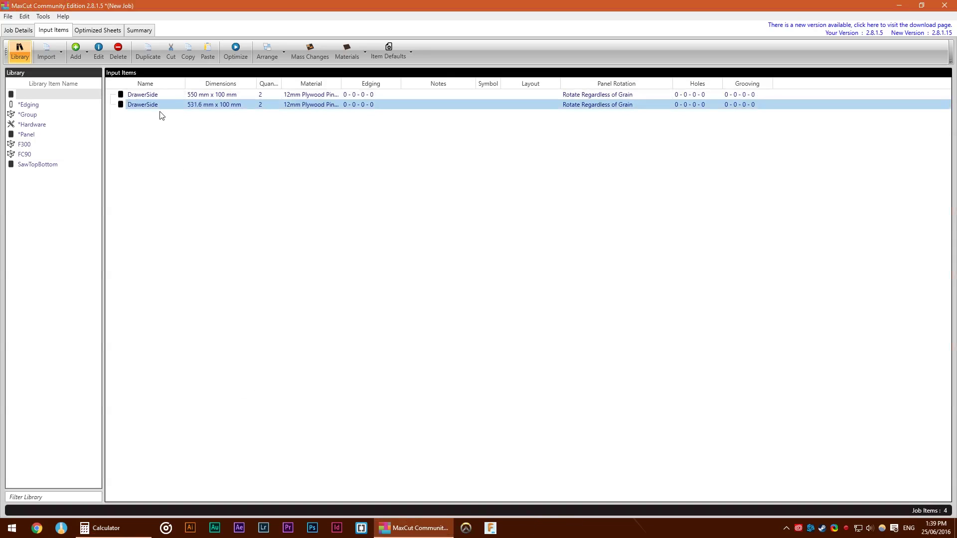
# Rename the 531.6 mm panel to DrawerFrontBack and save it.
pyautogui.doubleClick(150, 105)
pyautogui.write('Dra')
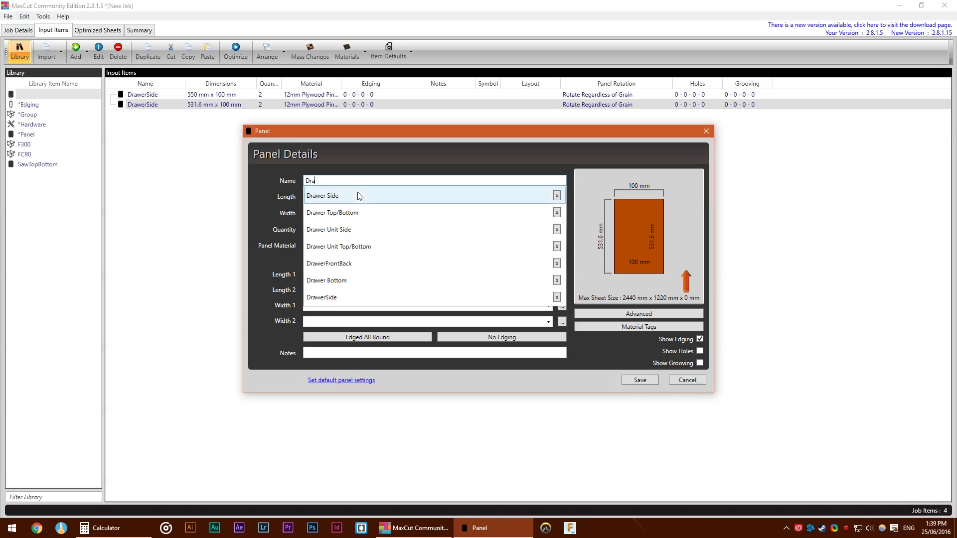
pyautogui.write('werFro')
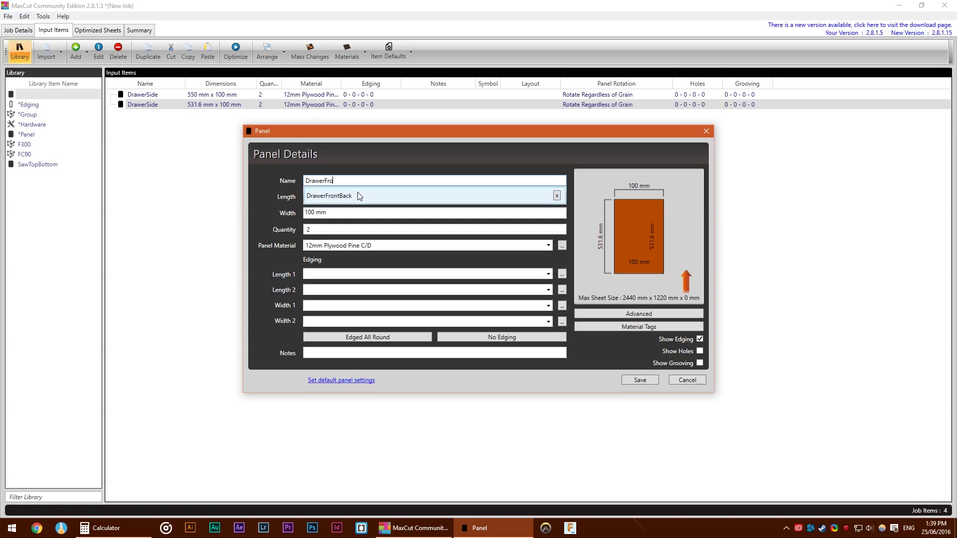
pyautogui.write('ntBa')
pyautogui.click(357, 196)
pyautogui.click(640, 378)
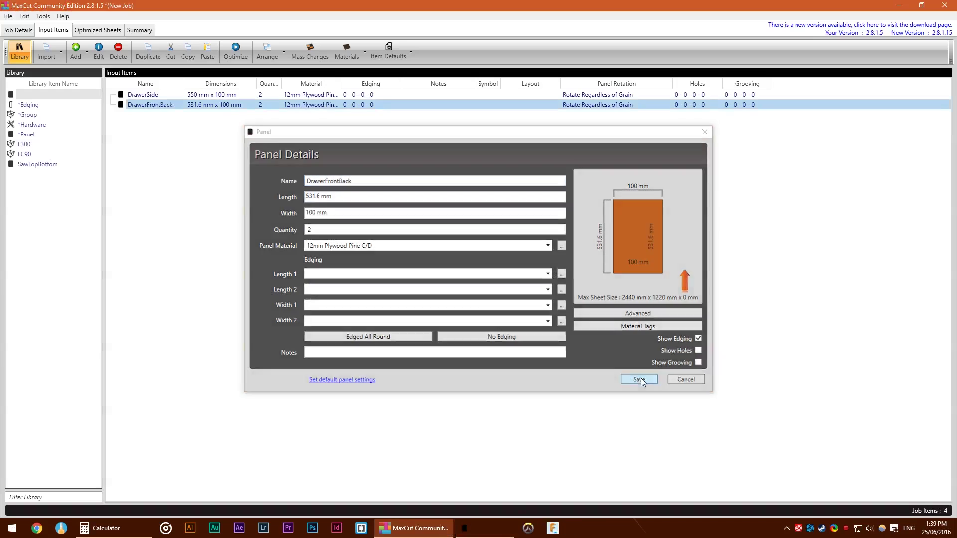
# Group DrawerSide and DrawerFrontBack into a group named Drawer.
pyautogui.keyDown('shift'); pyautogui.click(197, 95); pyautogui.keyUp('shift')
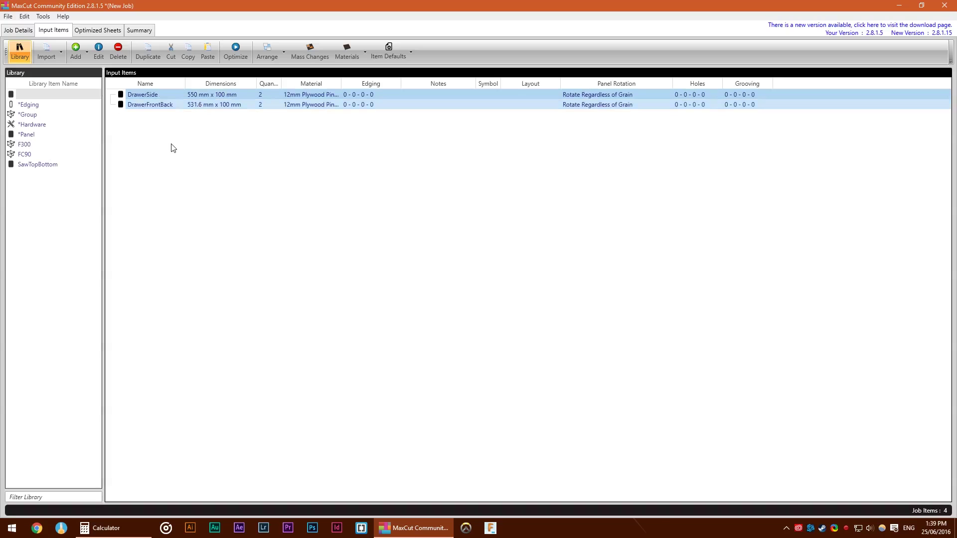
pyautogui.rightClick(224, 102)
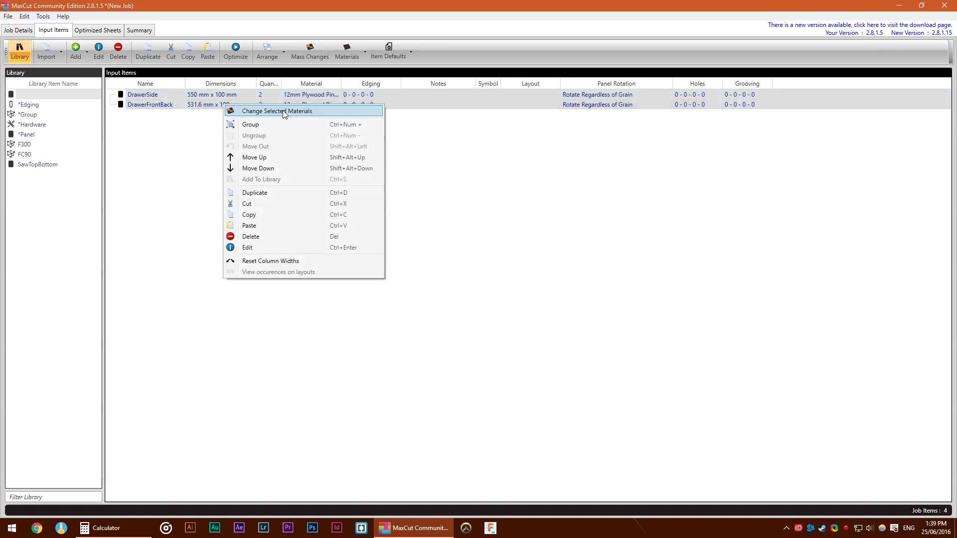
pyautogui.click(278, 127)
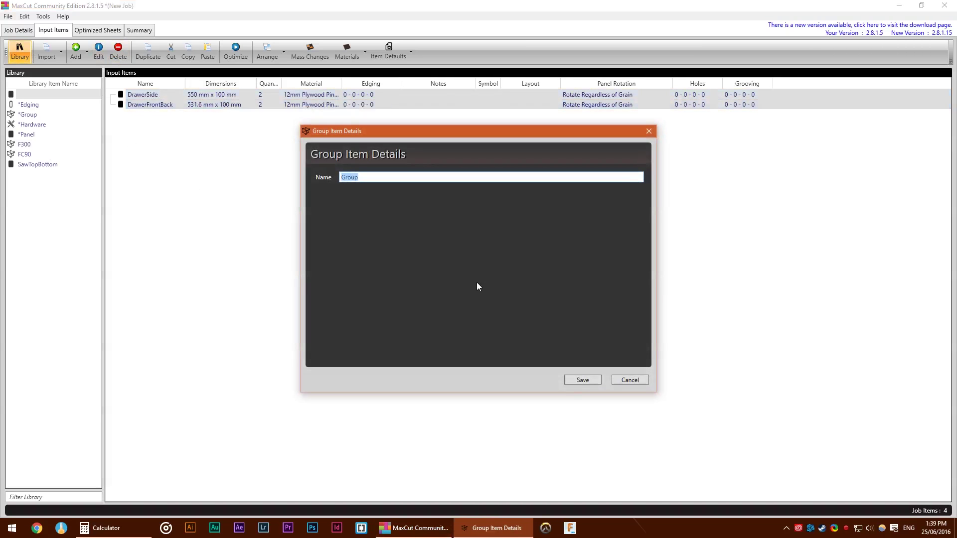
pyautogui.write('Drawer')
pyautogui.press('Escape')
pyautogui.click(582, 380)
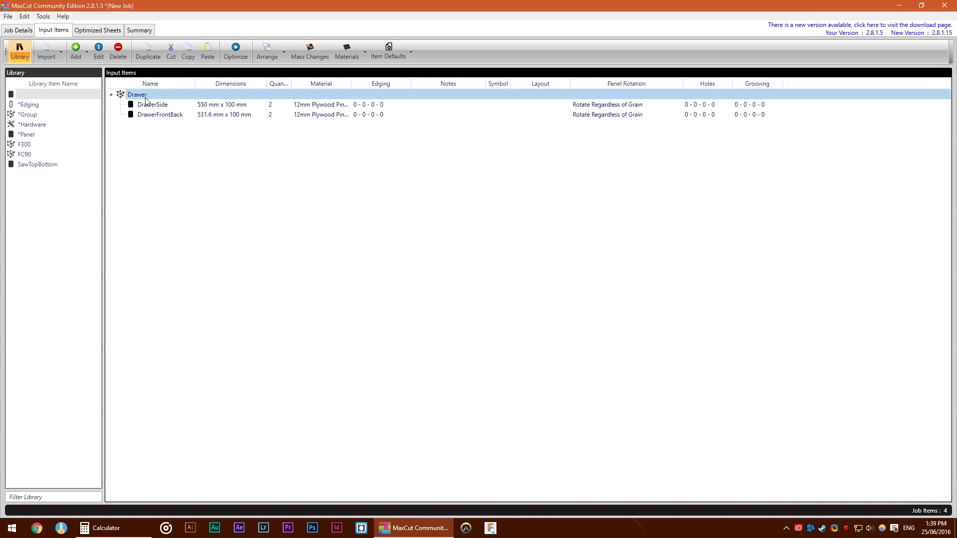
# Duplicate the Drawer group into three copies.
pyautogui.rightClick(145, 100)
pyautogui.click(241, 188)
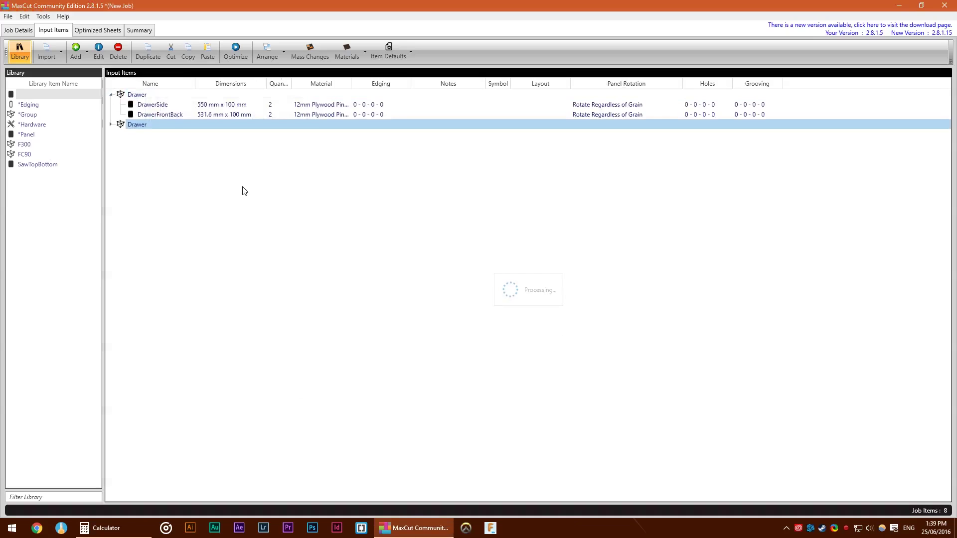
pyautogui.rightClick(146, 125)
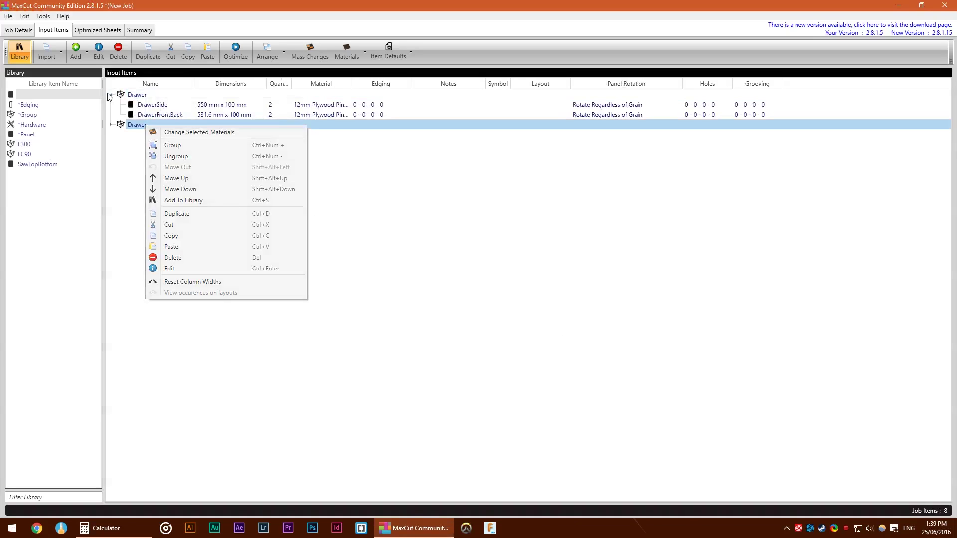
pyautogui.click(110, 94)
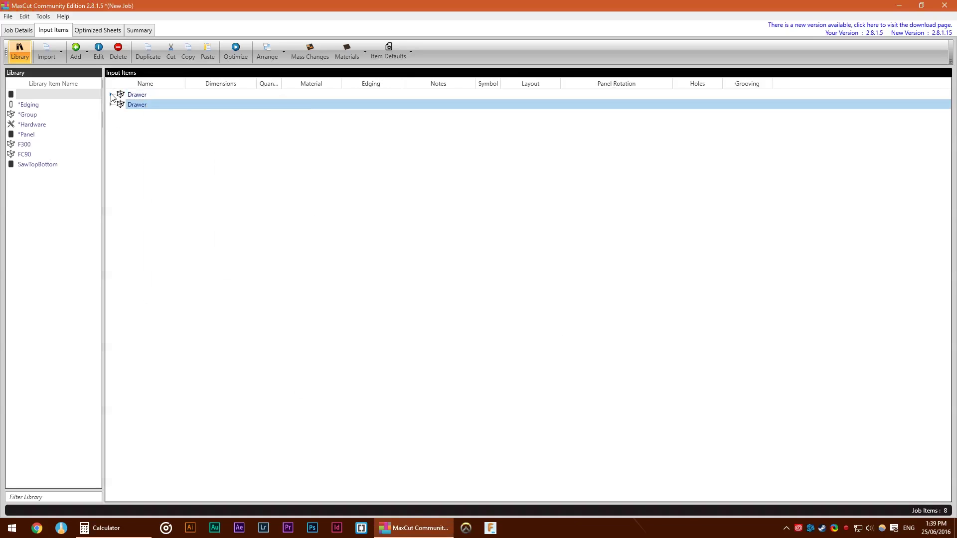
pyautogui.rightClick(146, 109)
pyautogui.click(212, 200)
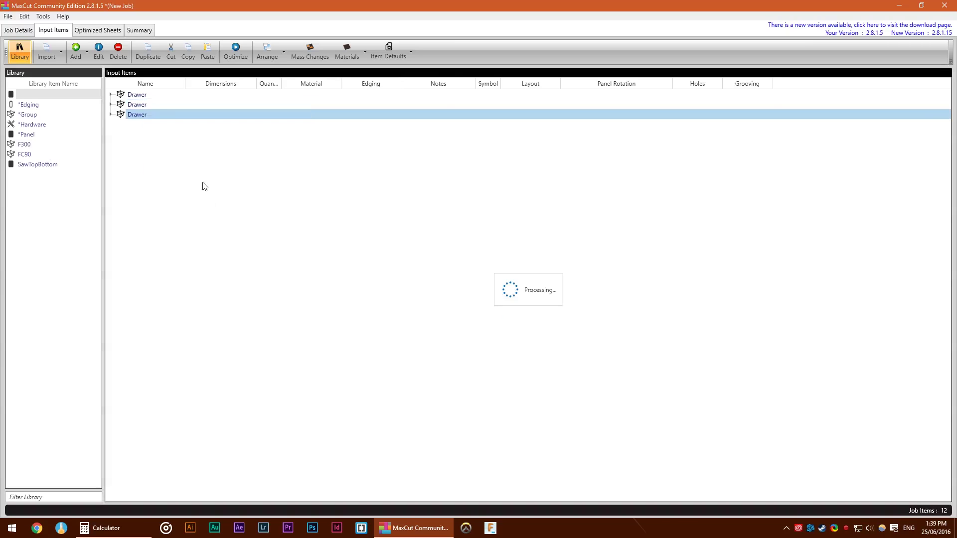
# Duplicate the selected Drawer groups repeatedly to multiply the drawer count.
pyautogui.keyDown('shift'); pyautogui.click(154, 98); pyautogui.keyUp('shift')
pyautogui.rightClick(154, 98)
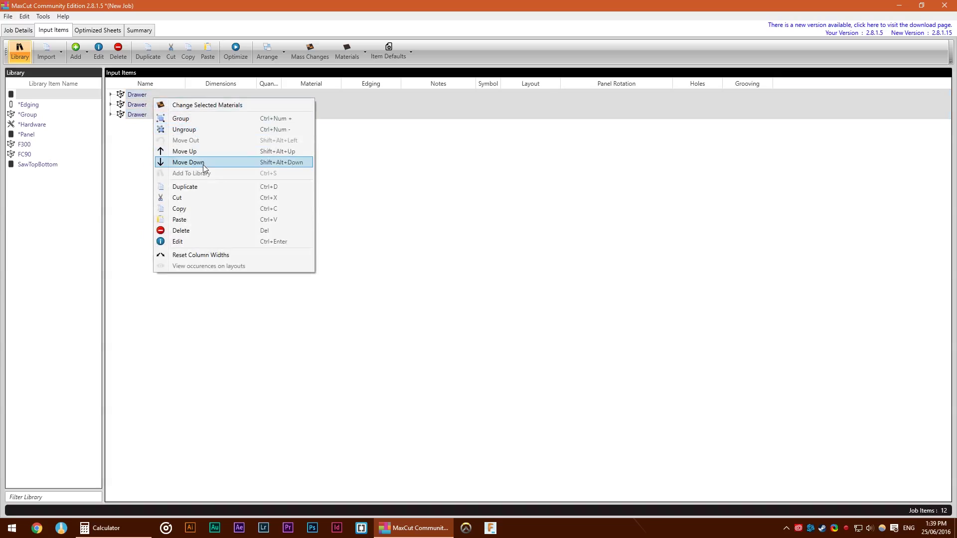
pyautogui.click(206, 187)
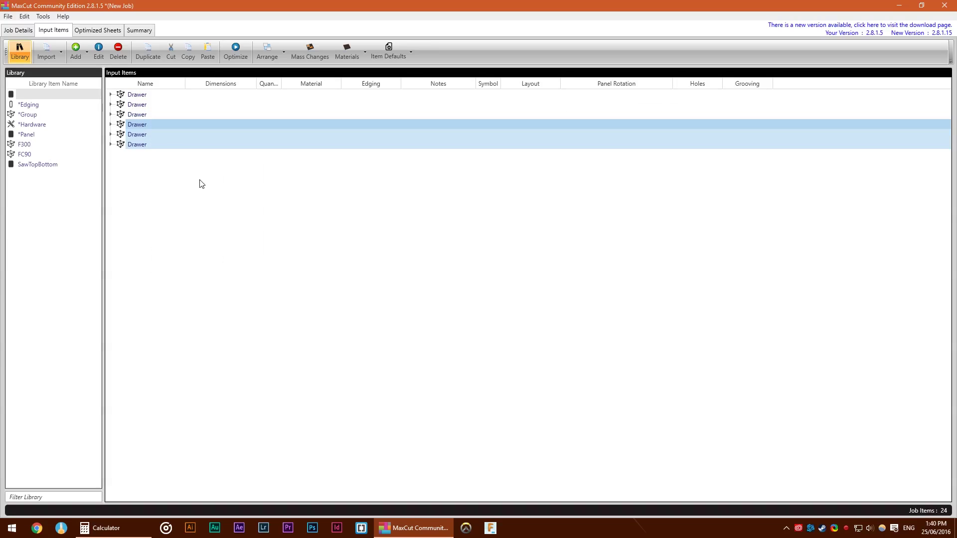
pyautogui.click(149, 95)
pyautogui.keyDown('shift'); pyautogui.click(150, 114); pyautogui.keyUp('shift')
pyautogui.keyDown('shift'); pyautogui.click(152, 121); pyautogui.keyUp('shift')
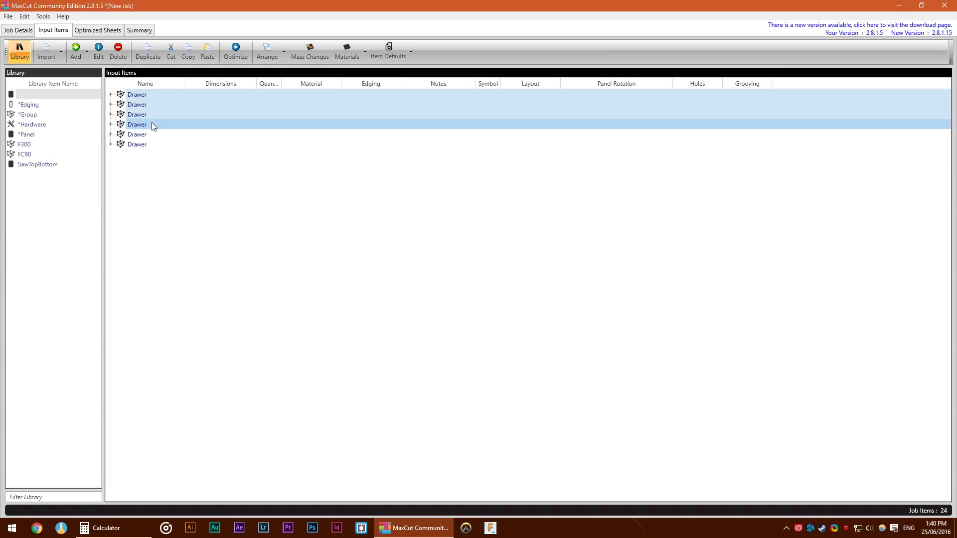
pyautogui.keyDown('shift'); pyautogui.click(151, 130); pyautogui.keyUp('shift')
pyautogui.rightClick(152, 131)
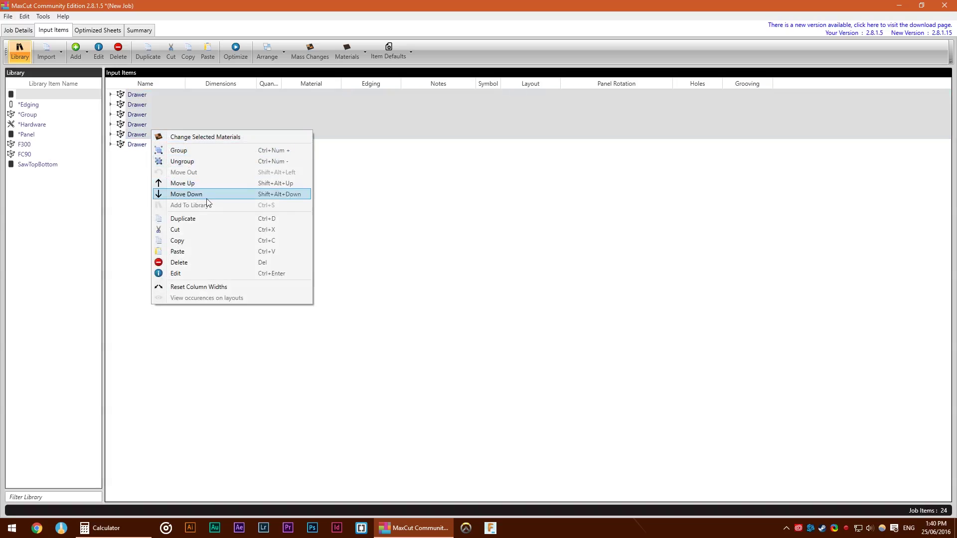
pyautogui.click(205, 219)
pyautogui.rightClick(152, 155)
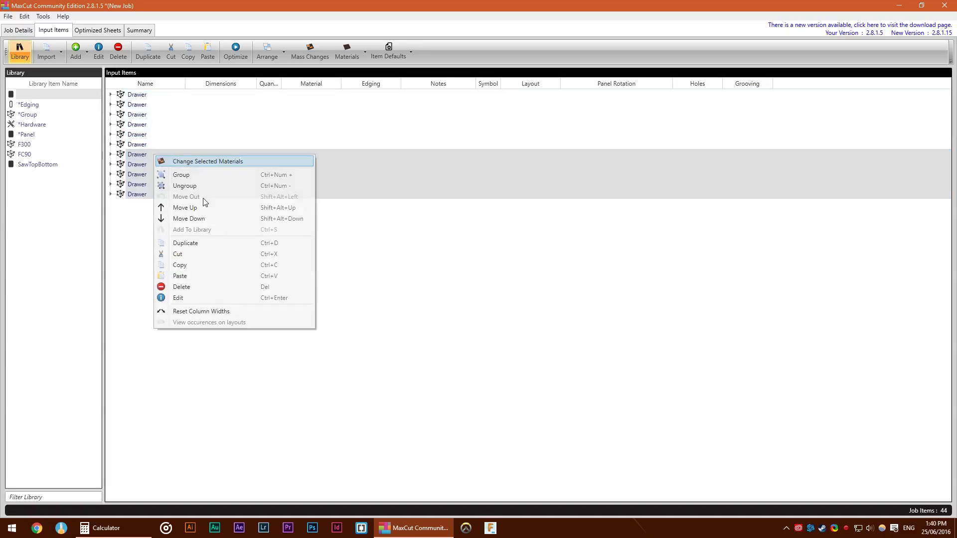
pyautogui.click(205, 242)
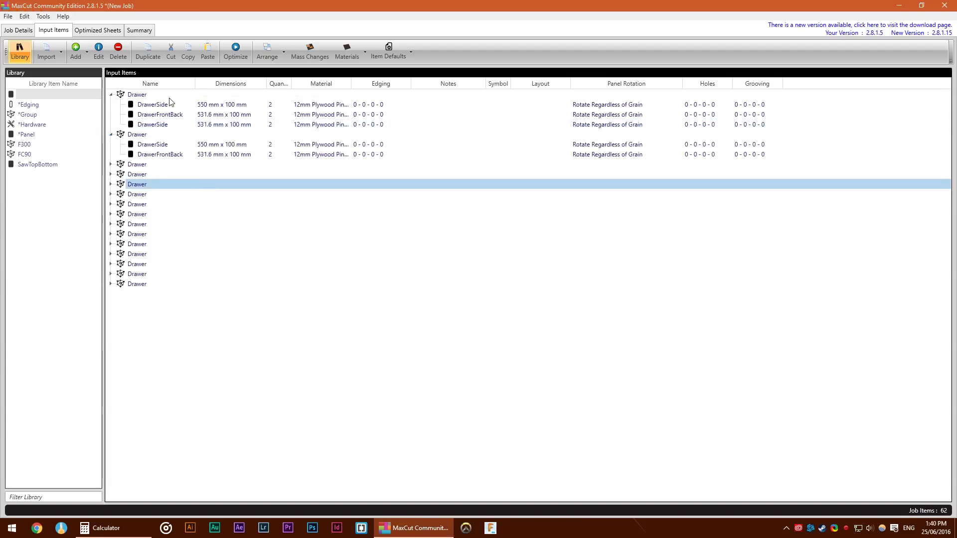
# Select the stray extra DrawerSide row in the first Drawer group.
pyautogui.click(169, 126)
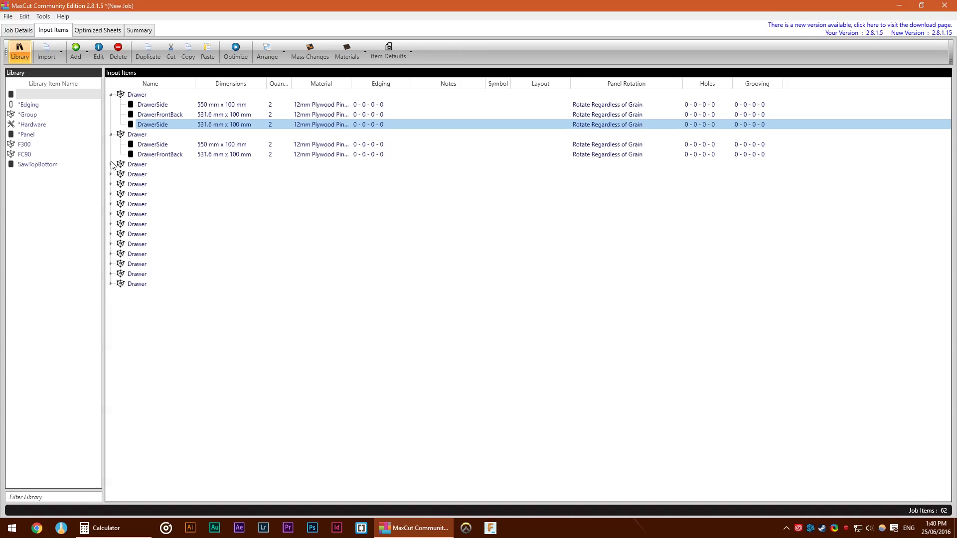
pyautogui.rightClick(56, 205)
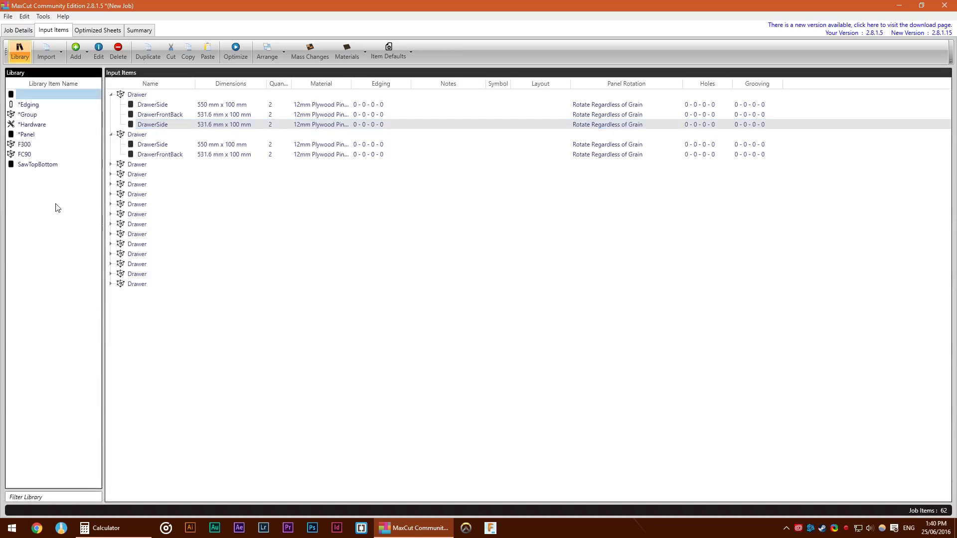
pyautogui.click(239, 214)
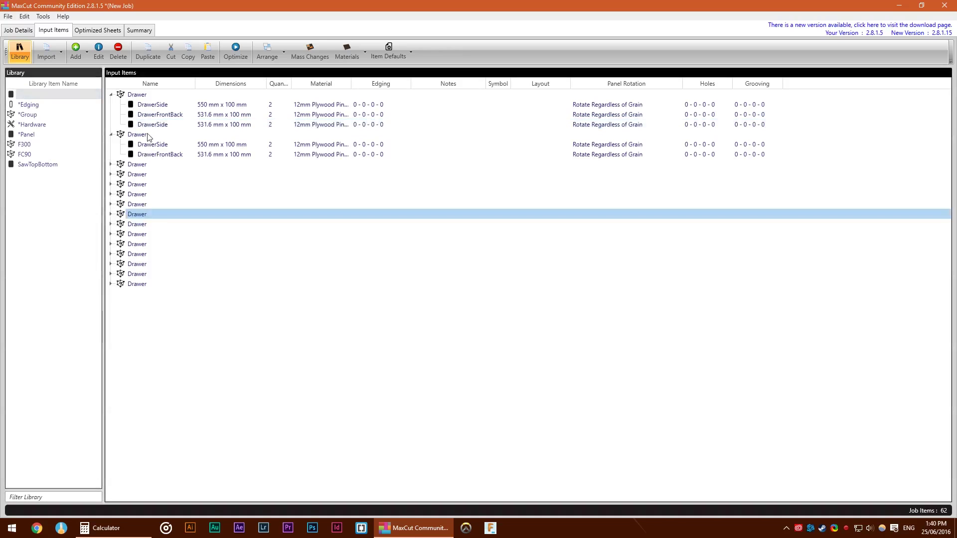
pyautogui.click(153, 129)
# Delete the stray DrawerSide and add DrawerBottom, 531.6 × 550 mm in 7mm CD Pine Ply, to the group.
pyautogui.press('Delete')
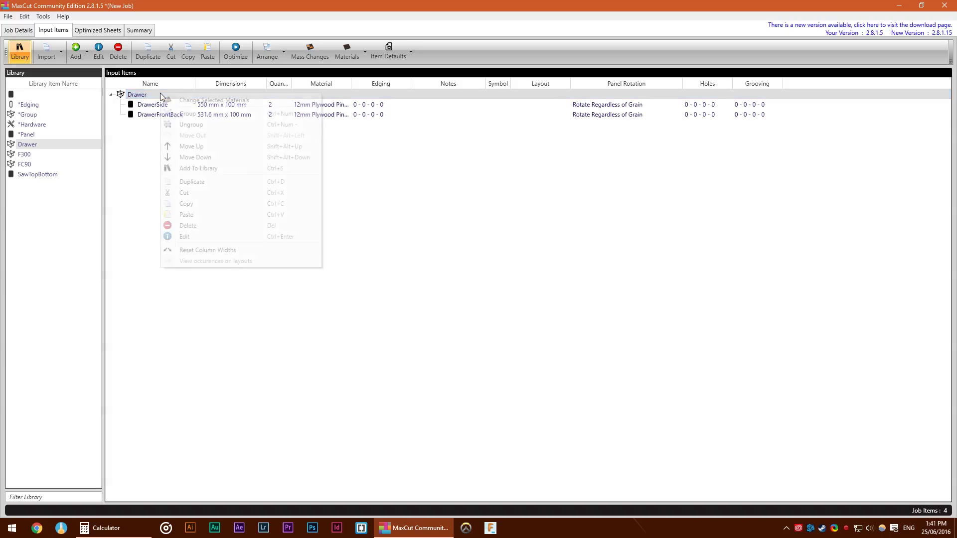
pyautogui.rightClick(160, 93)
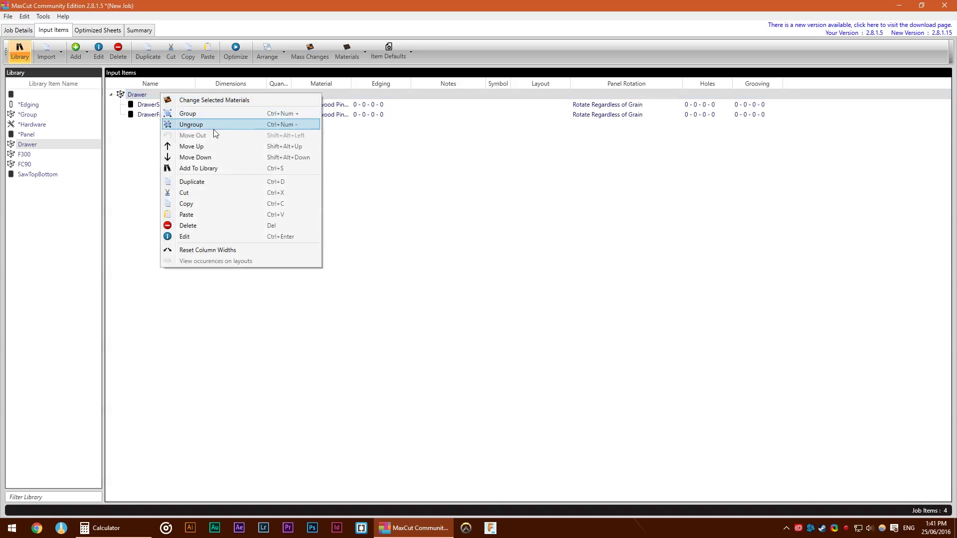
pyautogui.click(76, 50)
pyautogui.write('DrawerBottom')
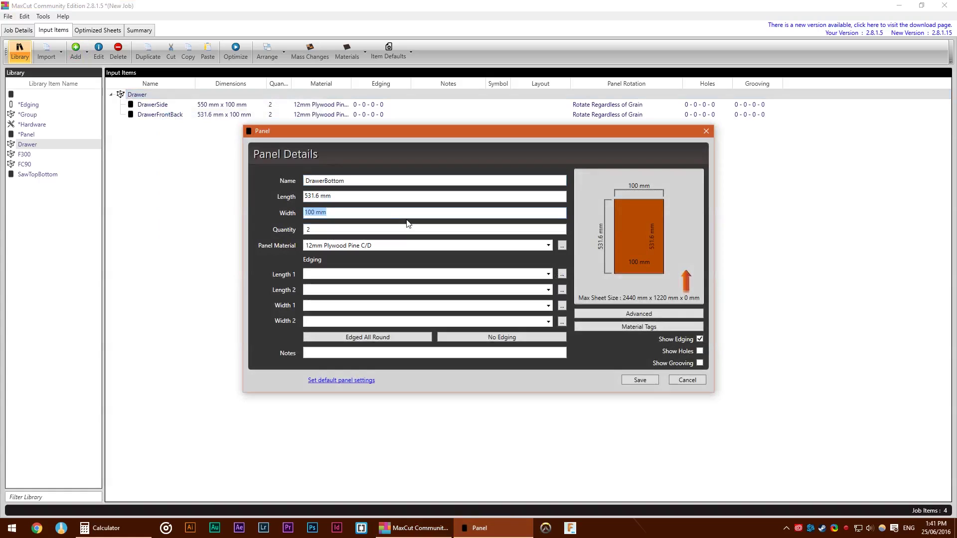
pyautogui.press('Tab')
pyautogui.press('Tab')
pyautogui.write('550')
pyautogui.press('Tab')
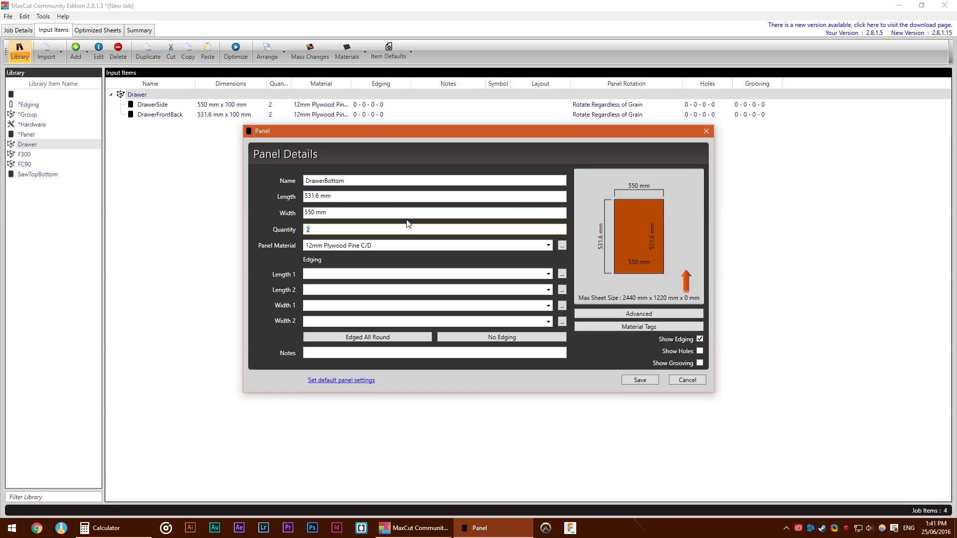
pyautogui.write('1')
pyautogui.press('Tab')
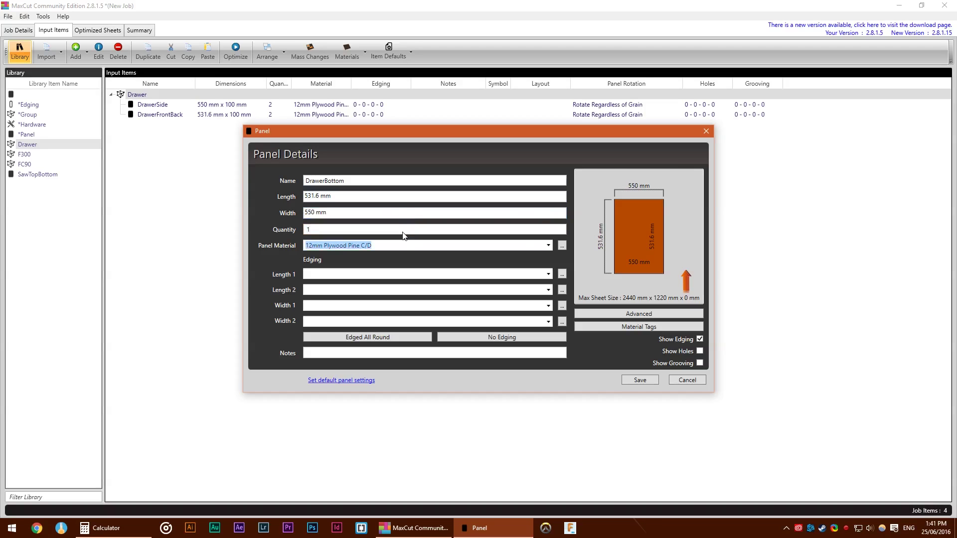
pyautogui.click(548, 246)
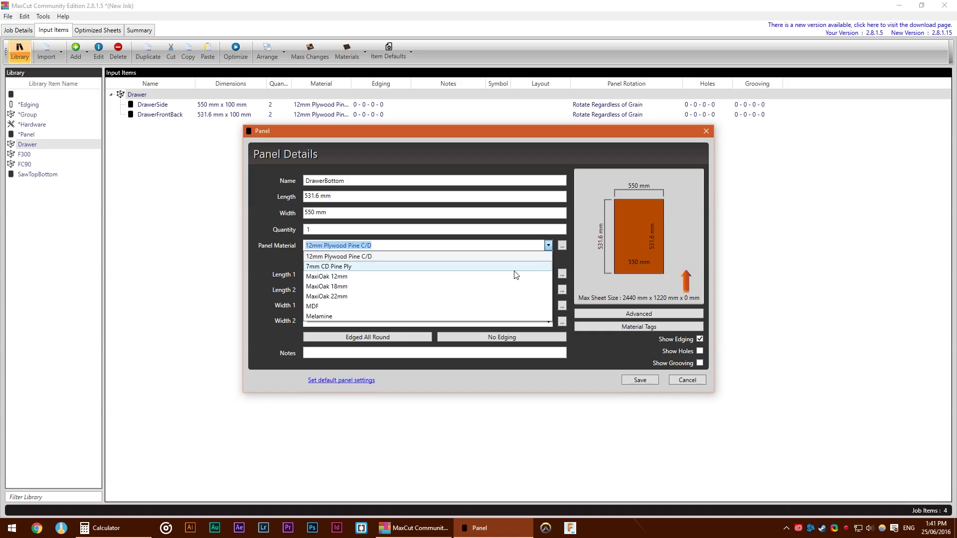
pyautogui.click(514, 269)
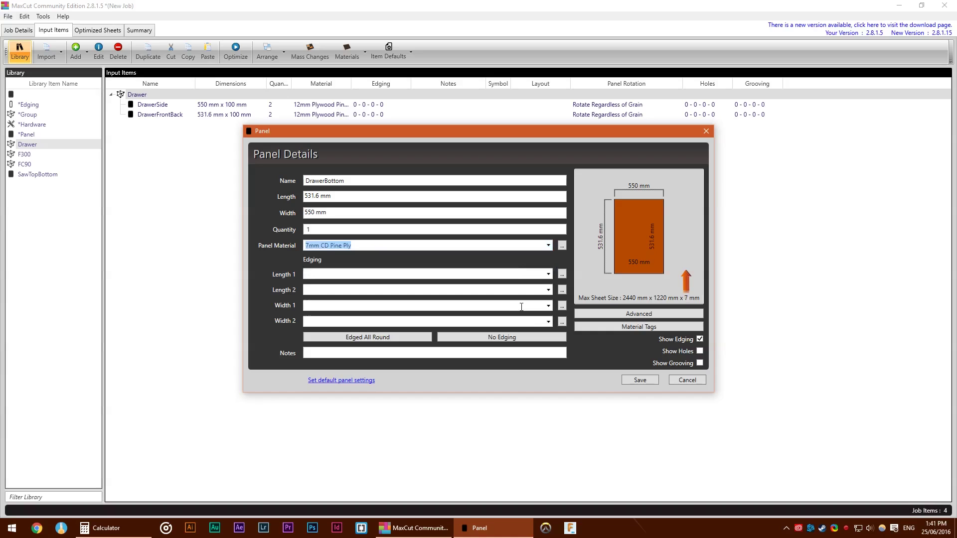
pyautogui.click(633, 380)
pyautogui.press('Return')
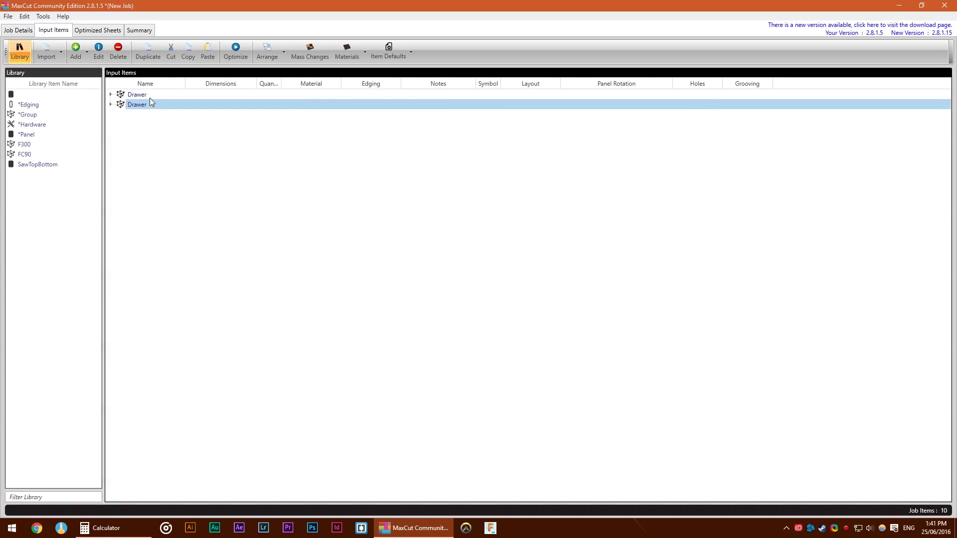
# Duplicate the Drawer groups up to 15 groups totalling 75 items.
pyautogui.rightClick(150, 104)
pyautogui.click(183, 193)
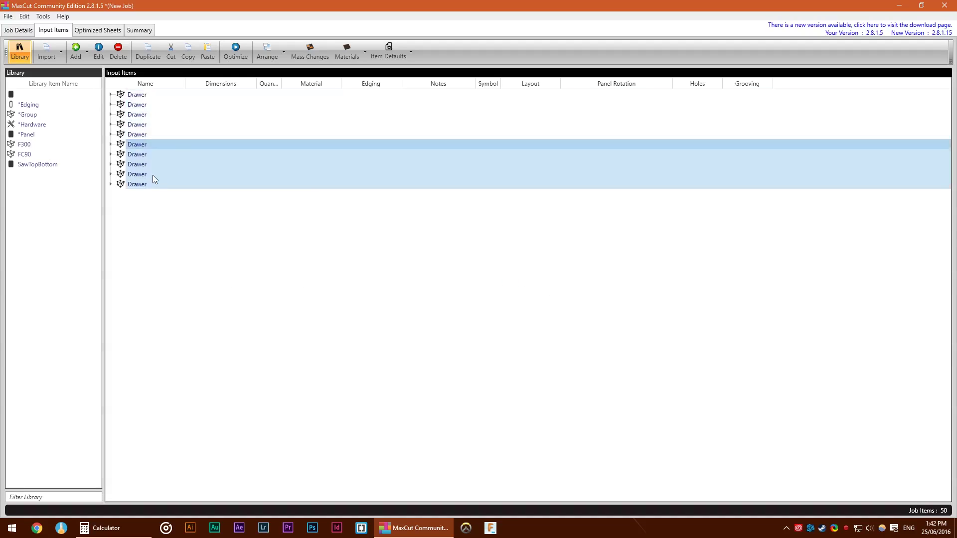
pyautogui.rightClick(148, 184)
pyautogui.click(207, 272)
pyautogui.click(111, 234)
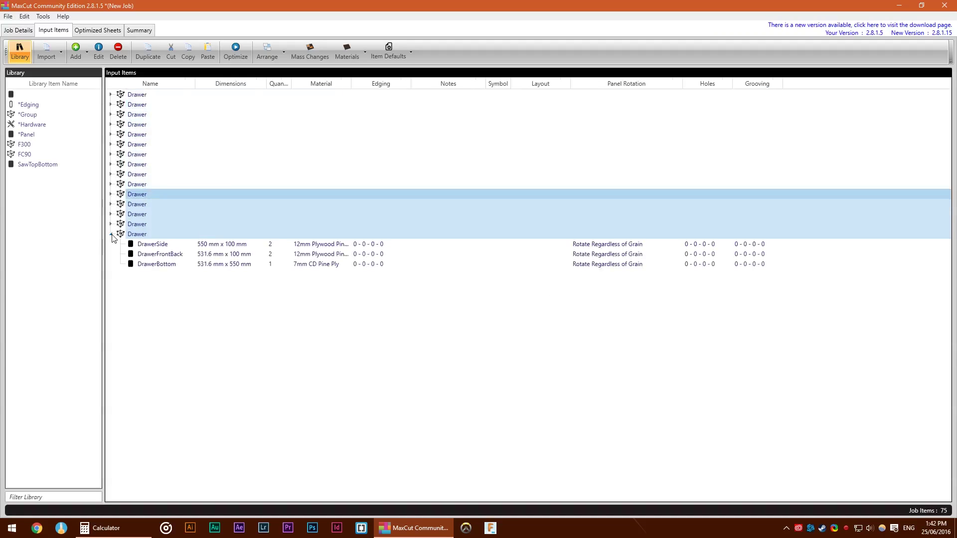
pyautogui.click(164, 247)
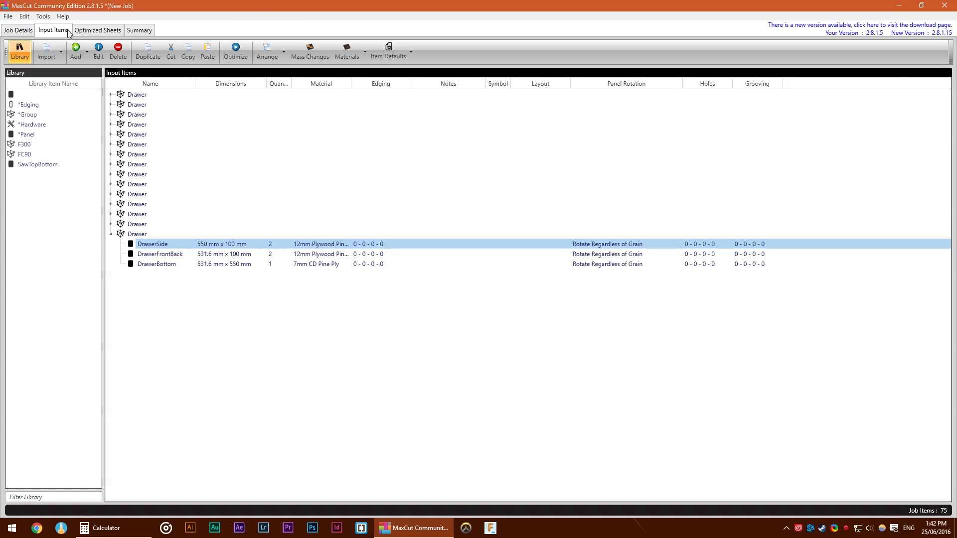
pyautogui.click(85, 32)
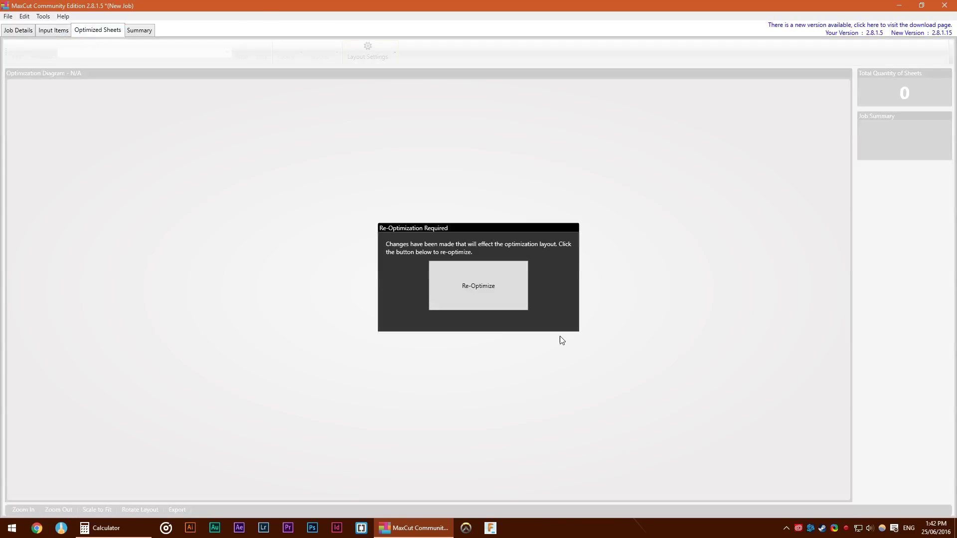
# Re-optimize the cutting layouts with a 3 mm blade thickness.
pyautogui.click(476, 280)
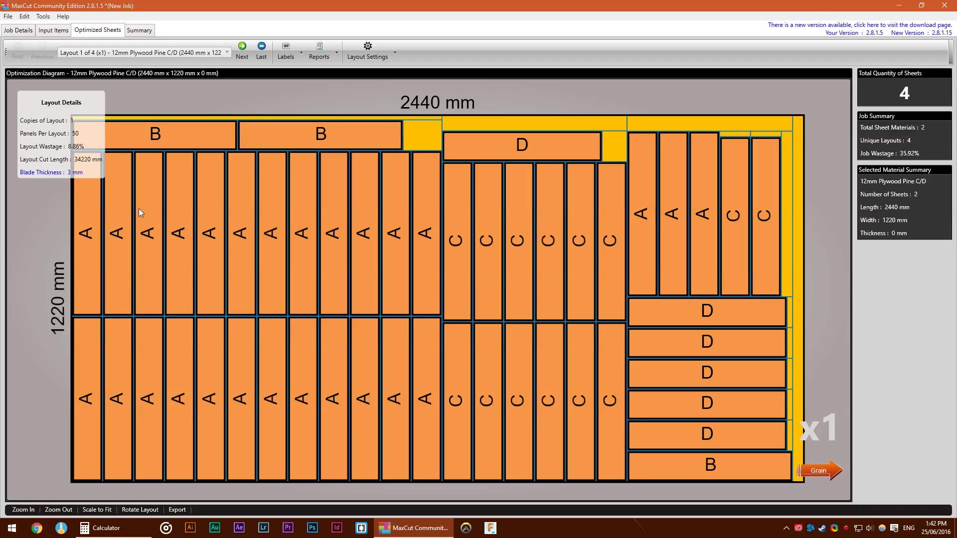
pyautogui.click(53, 173)
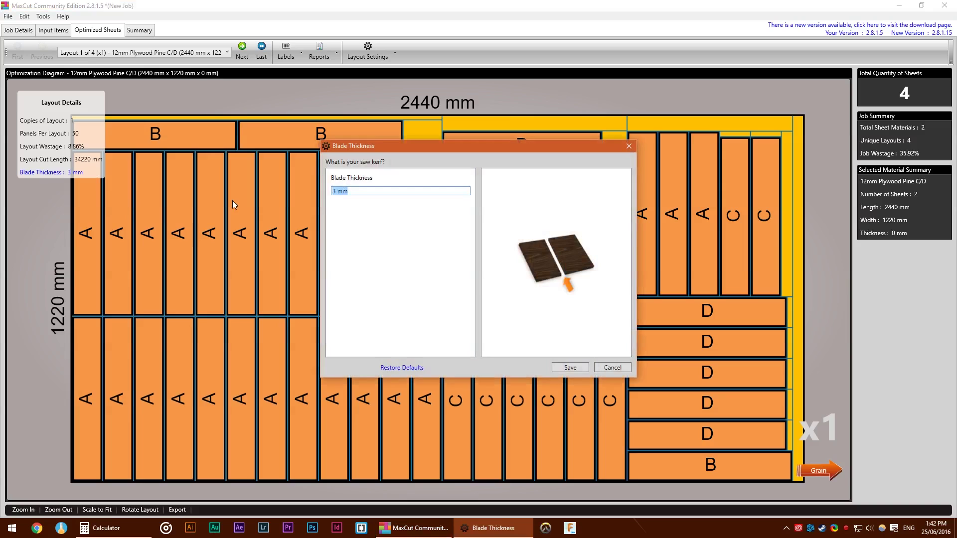
pyautogui.click(569, 367)
# Review sheet layouts 1 through 4 of the optimization.
pyautogui.click(225, 53)
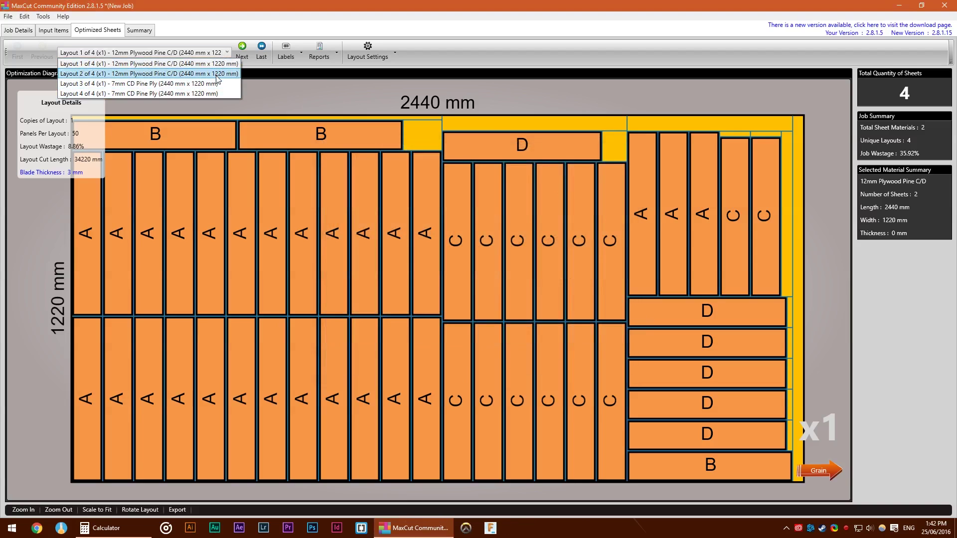
pyautogui.click(216, 74)
pyautogui.click(215, 52)
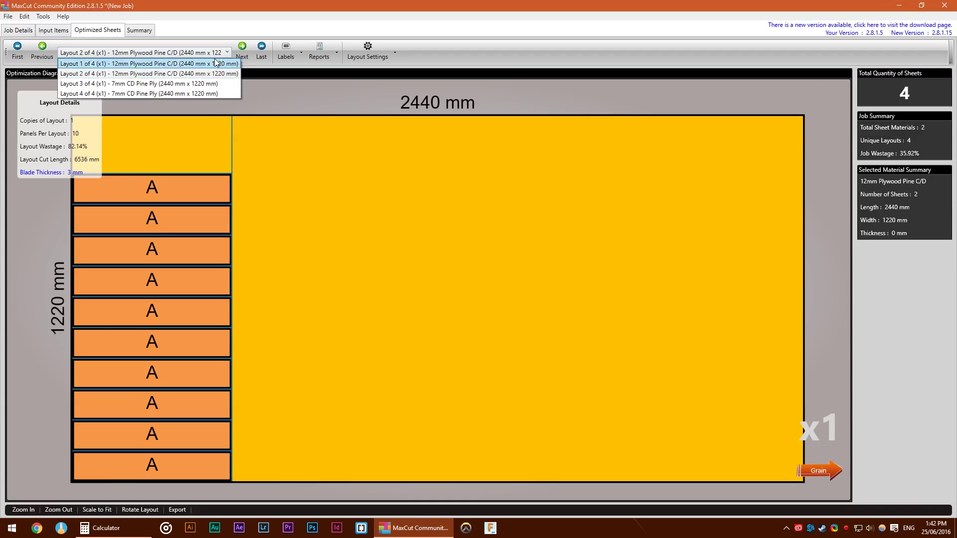
pyautogui.click(215, 63)
pyautogui.click(215, 52)
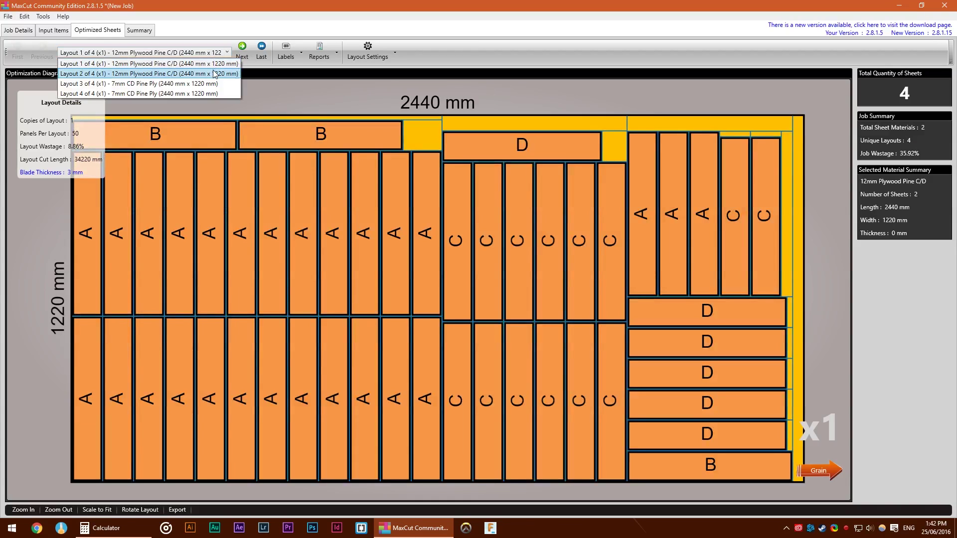
pyautogui.click(214, 84)
pyautogui.click(208, 54)
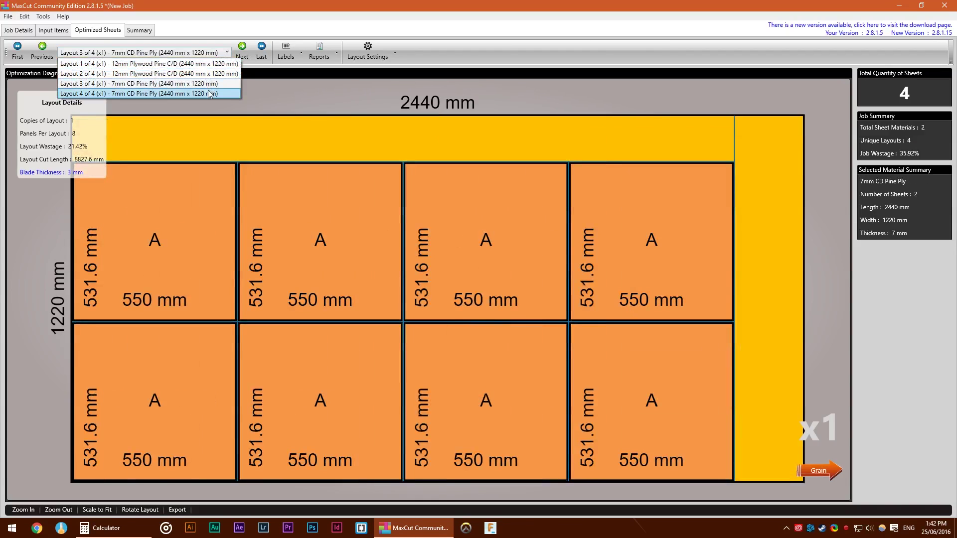
pyautogui.click(212, 94)
pyautogui.scroll(3, 207, 59)
# Switch the optimization method to Normal and re-optimize the layouts.
pyautogui.click(369, 51)
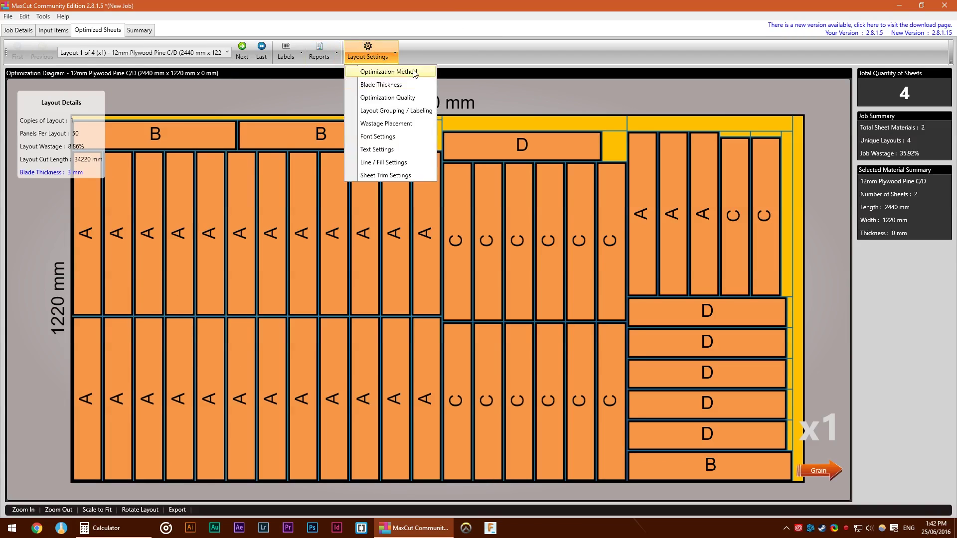
pyautogui.click(388, 72)
pyautogui.click(402, 200)
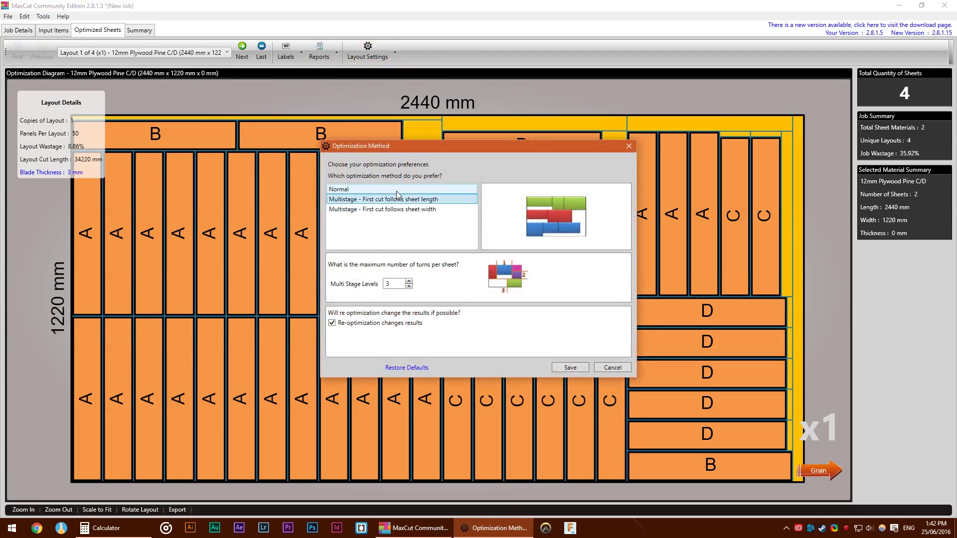
pyautogui.click(395, 190)
pyautogui.click(573, 367)
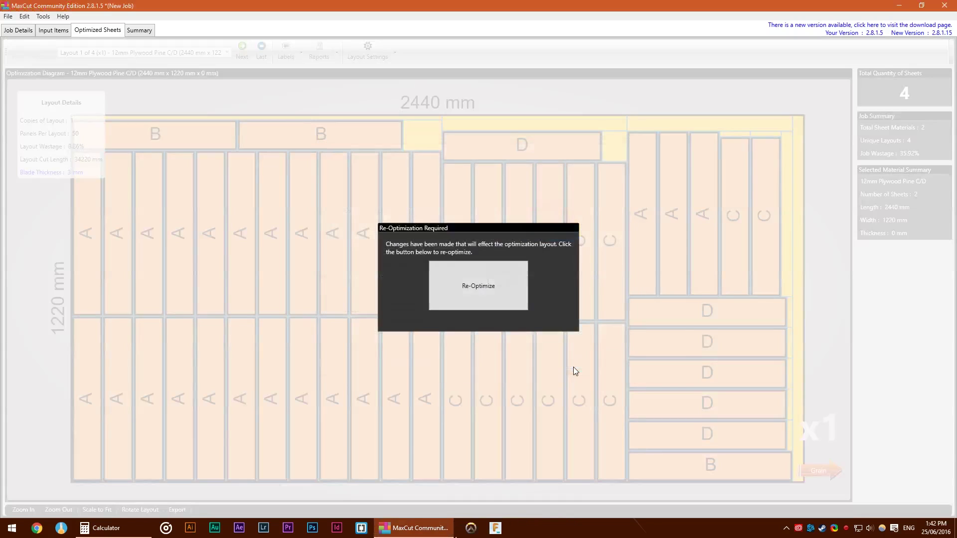
pyautogui.click(525, 303)
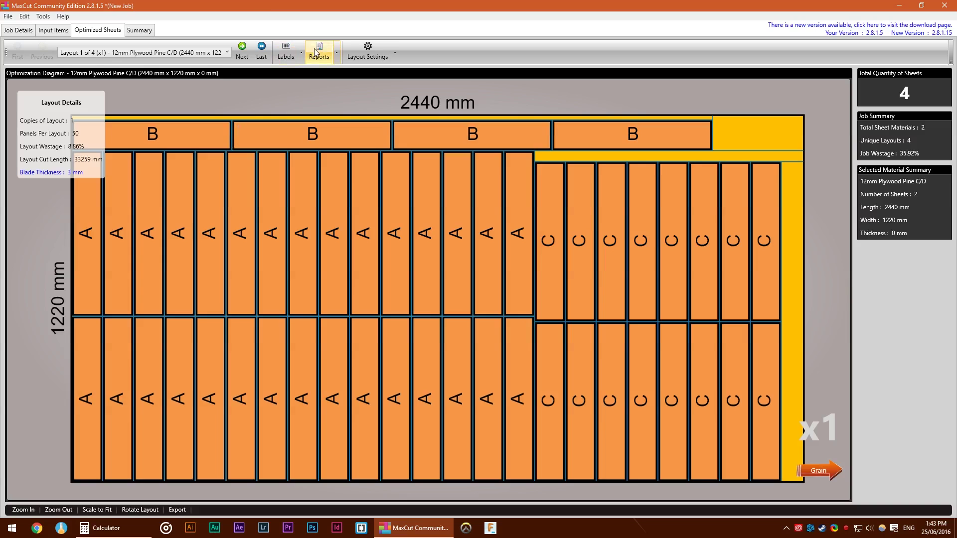
# Change the method to Multistage – First cut follows sheet width and re-optimize.
pyautogui.click(361, 52)
pyautogui.click(378, 71)
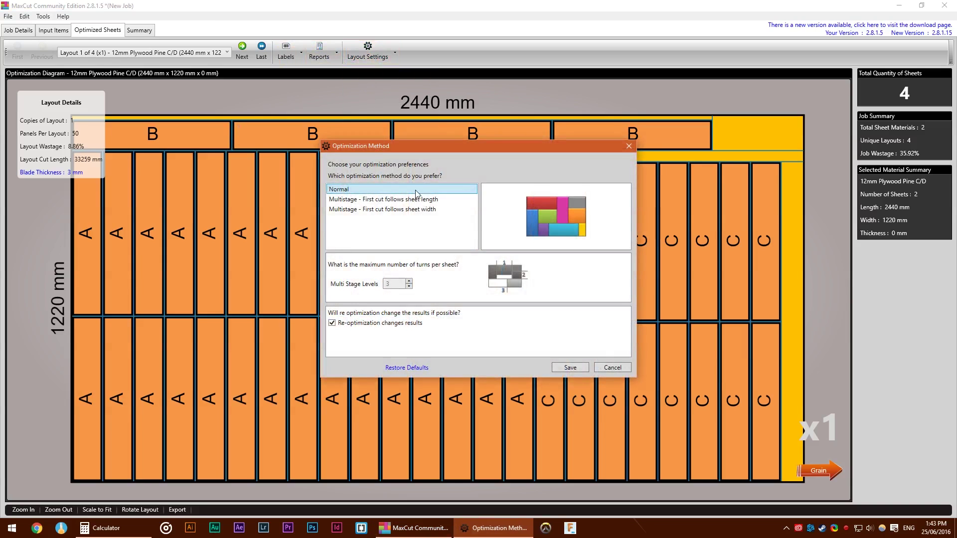
pyautogui.click(435, 199)
pyautogui.click(437, 209)
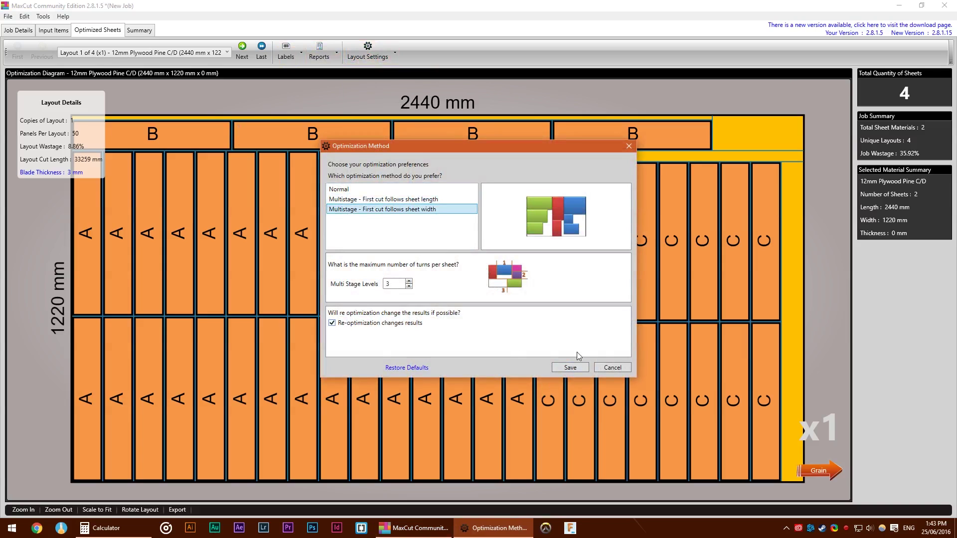
pyautogui.click(573, 366)
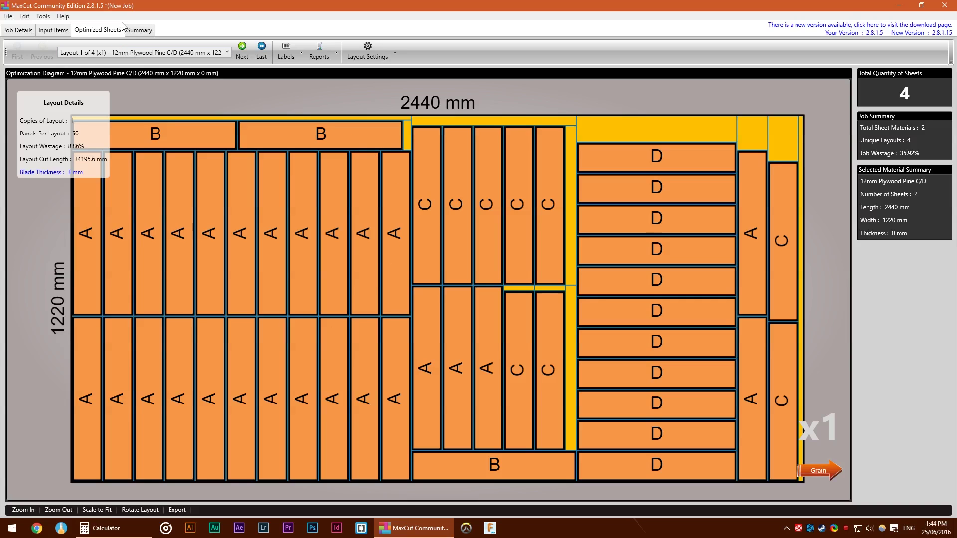
# Generate the Job Layout 2 report as a four-page PDF.
pyautogui.click(331, 56)
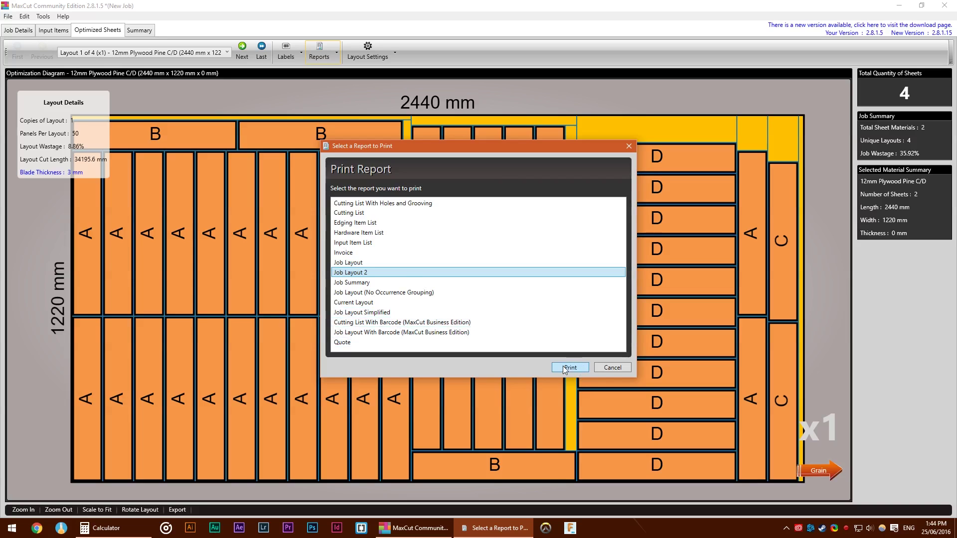
pyautogui.doubleClick(418, 275)
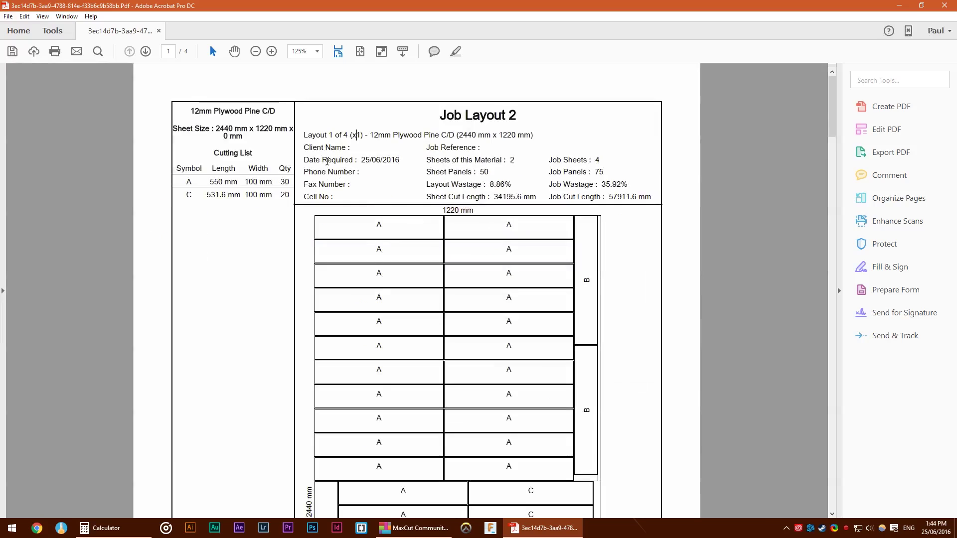
pyautogui.moveTo(301, 134); pyautogui.dragTo(655, 195)
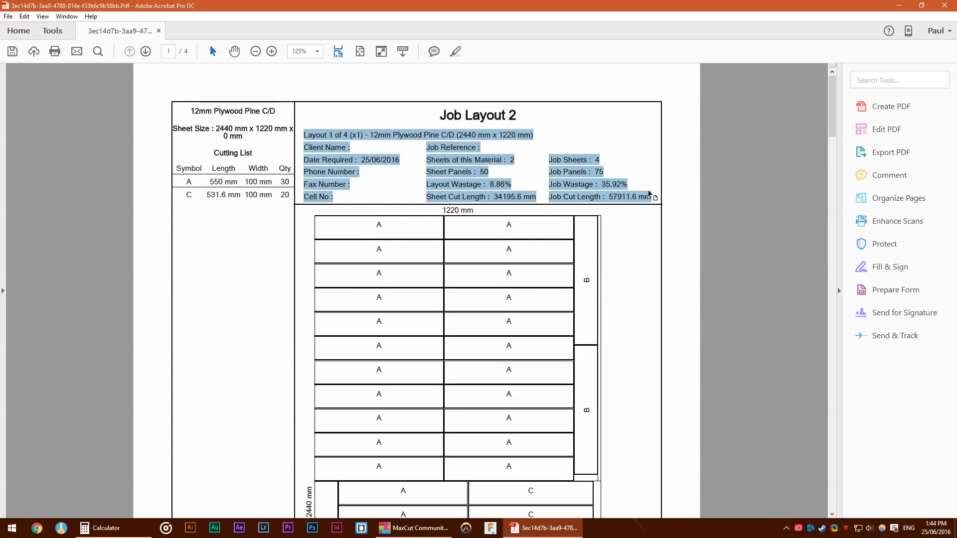
pyautogui.click(655, 195)
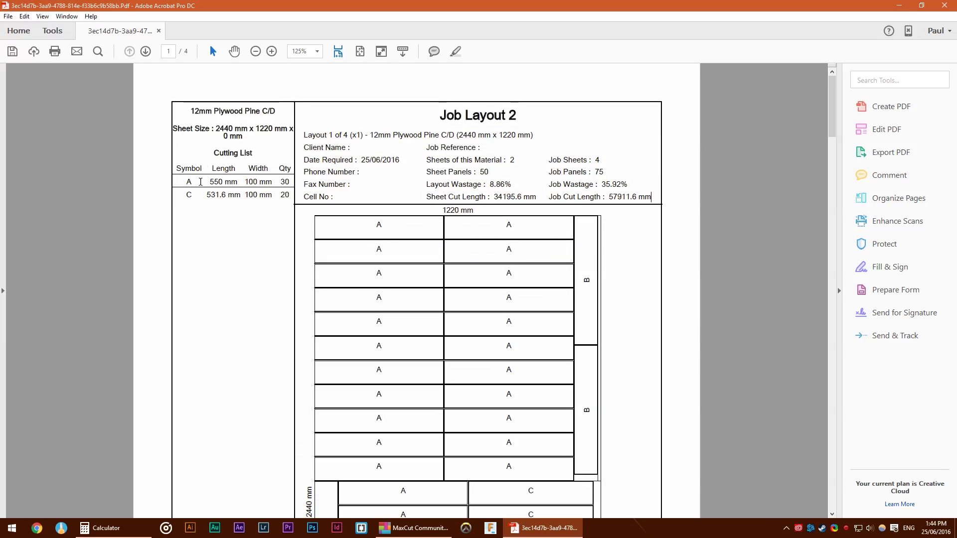
pyautogui.moveTo(185, 177); pyautogui.dragTo(291, 196)
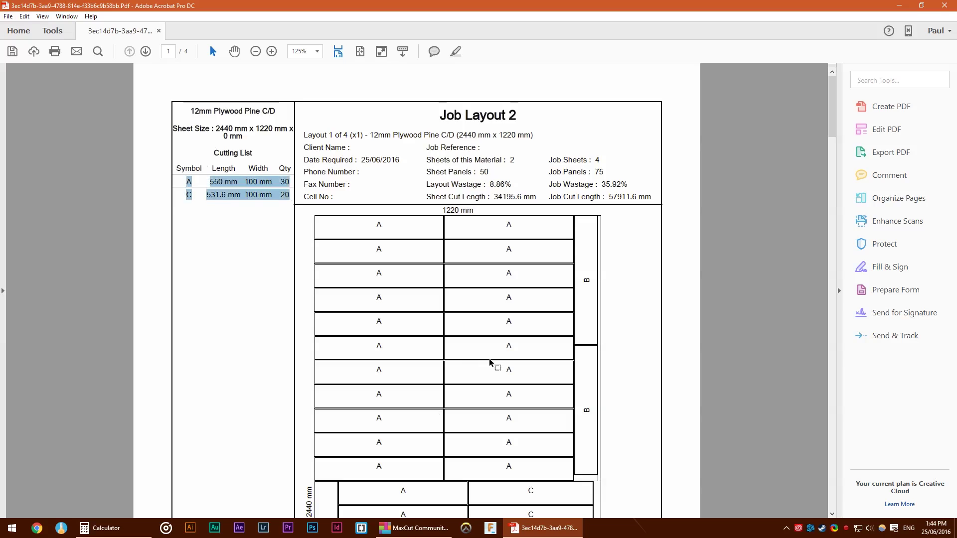
pyautogui.scroll(-8, 447, 220)
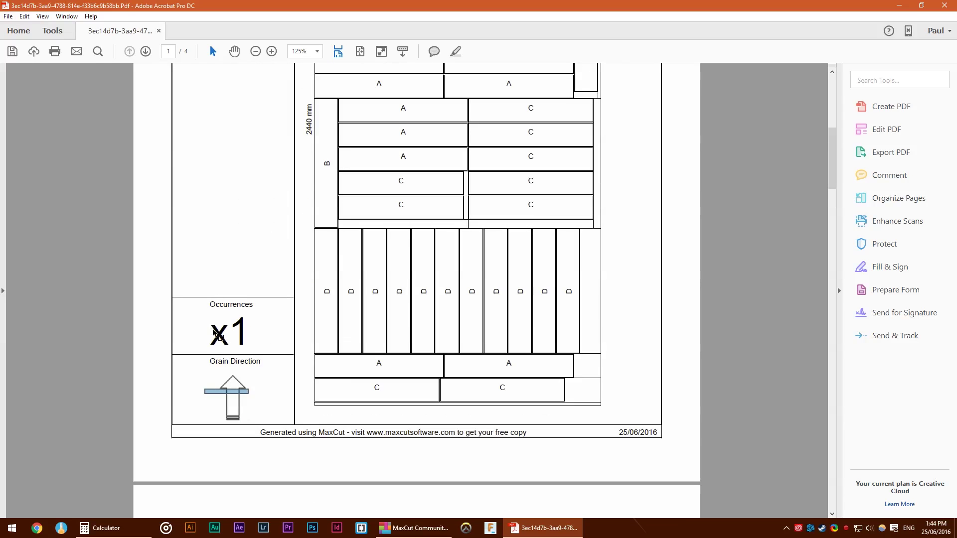
pyautogui.scroll(2, 568, 398)
pyautogui.scroll(5, 479, 284)
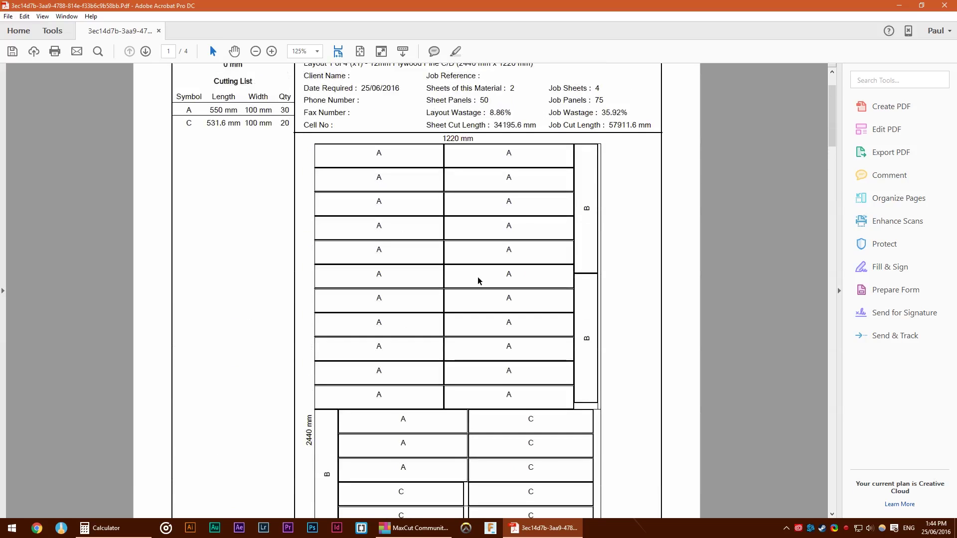
pyautogui.scroll(-5, 480, 270)
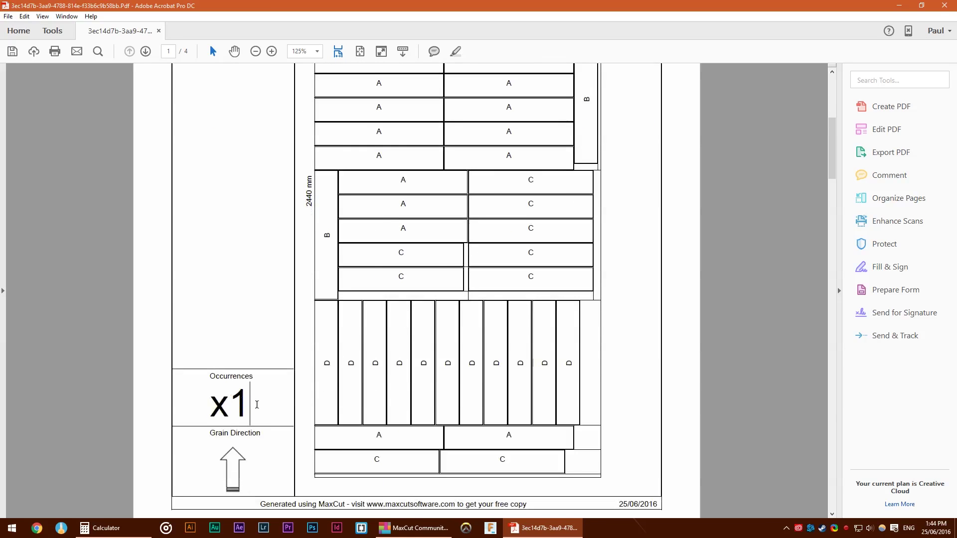
pyautogui.scroll(7, 463, 123)
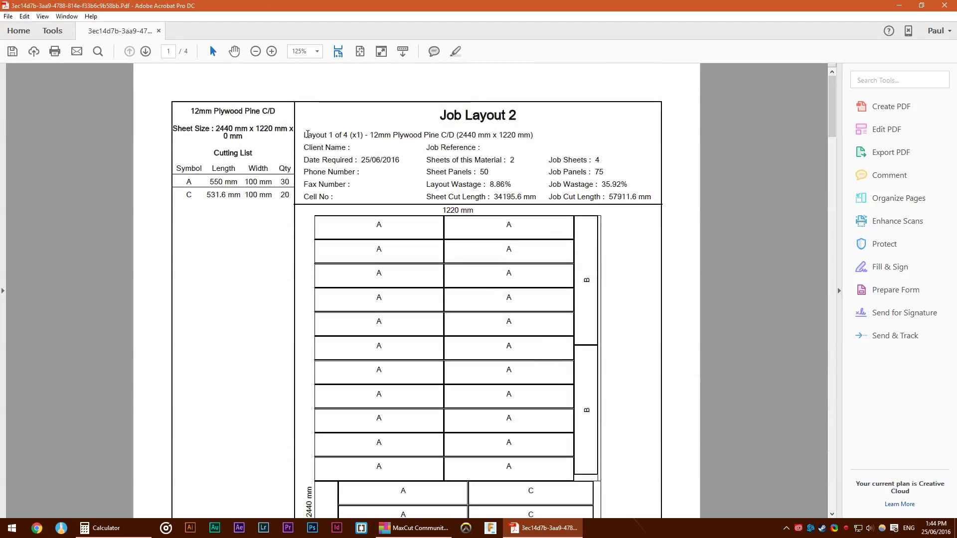
pyautogui.moveTo(305, 134); pyautogui.dragTo(654, 201)
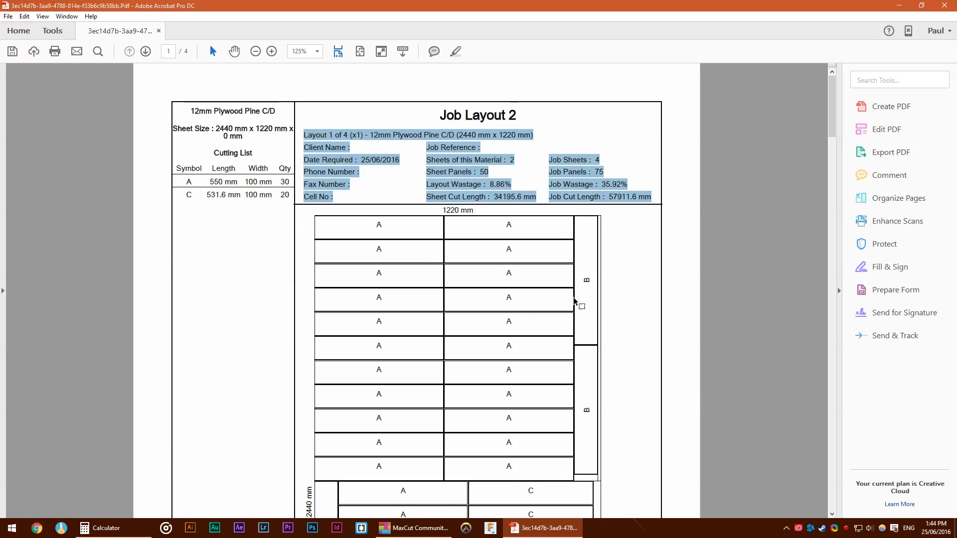
pyautogui.scroll(-3, 576, 302)
pyautogui.keyDown('ctrl'); pyautogui.scroll(-3, 575, 303); pyautogui.keyUp('ctrl')
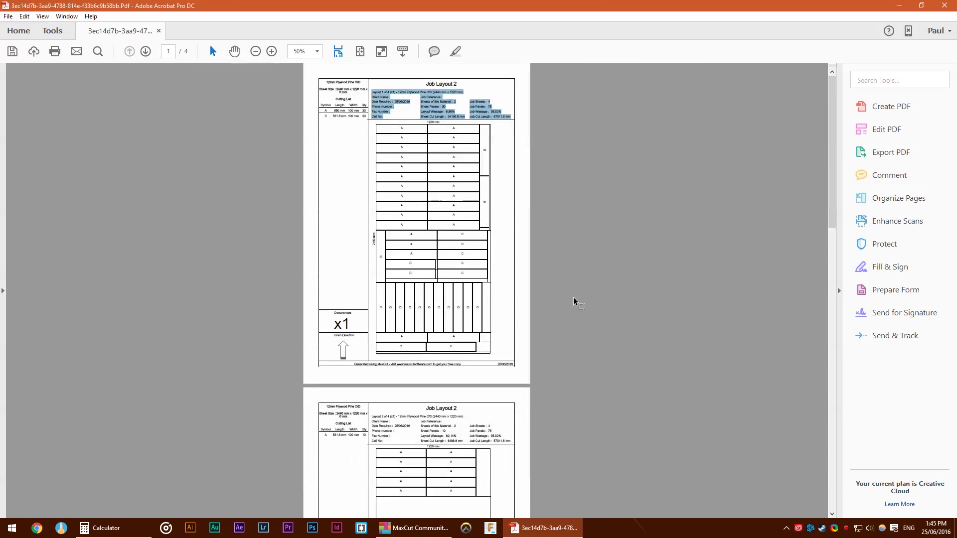
pyautogui.keyDown('ctrl'); pyautogui.scroll(2, 553, 291); pyautogui.keyUp('ctrl')
pyautogui.scroll(1, 552, 290)
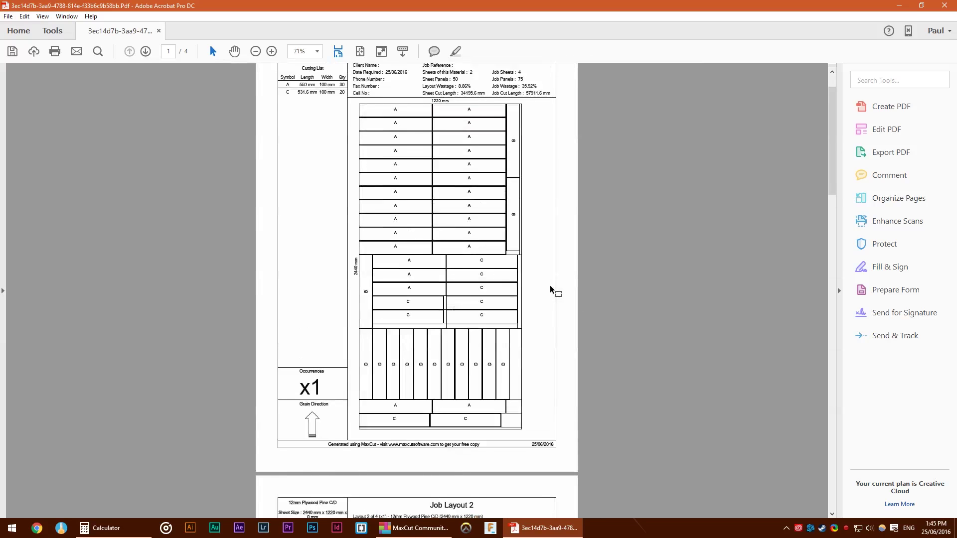
pyautogui.scroll(1, 551, 286)
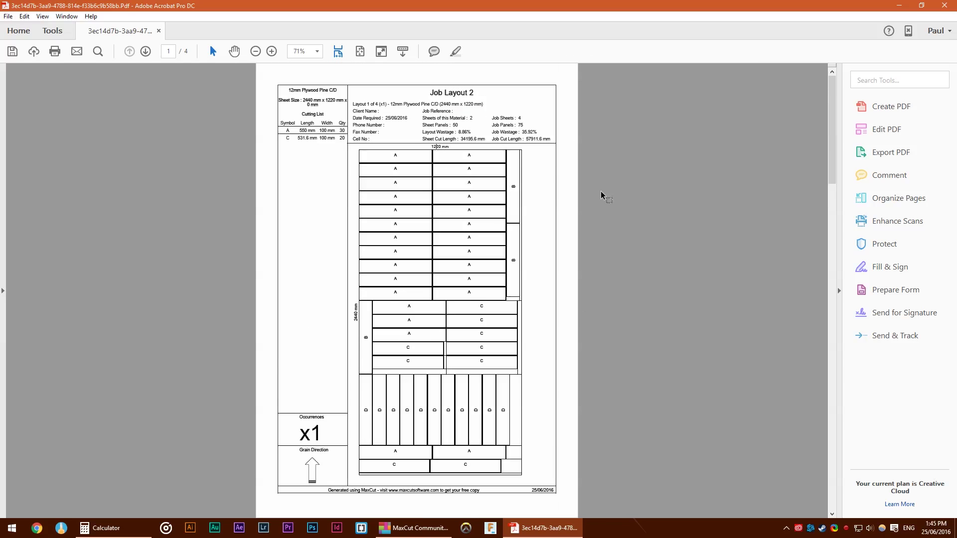